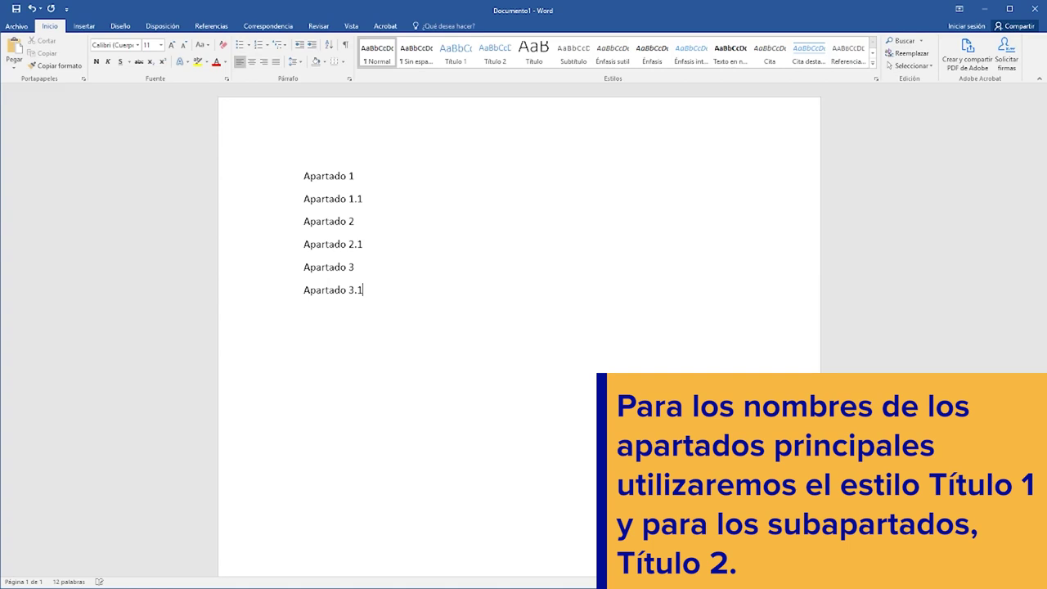
- Apply the Título 1 style to Apartado 1, Apartado 2 and Apartado 3
click(297, 177)
click(456, 53)
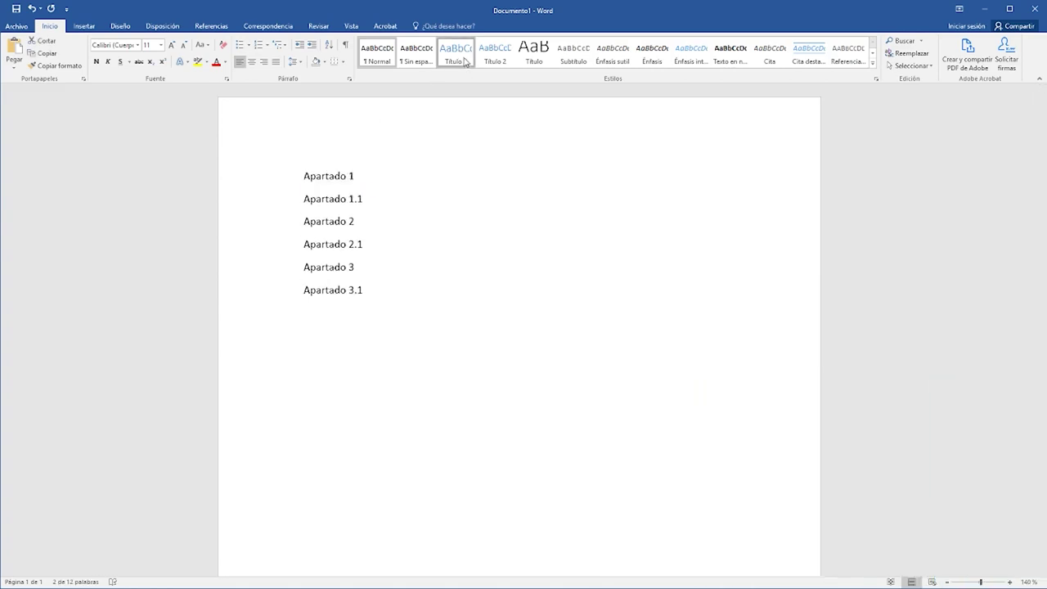
click(294, 232)
click(456, 53)
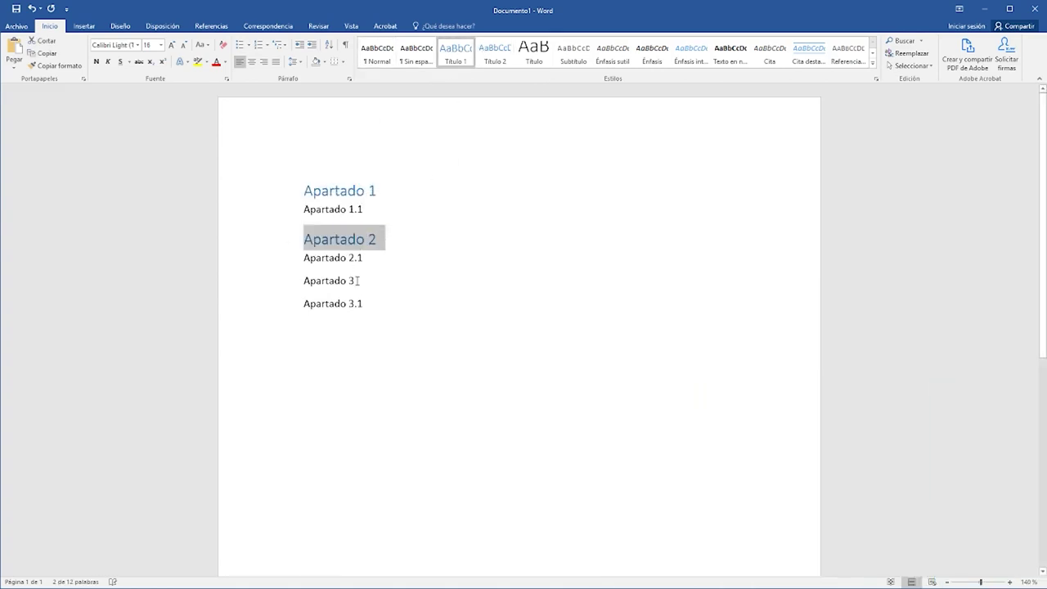
click(284, 278)
click(456, 53)
- Apply the Título 2 style to Apartado 1.1, 2.1 and 3.1
click(294, 210)
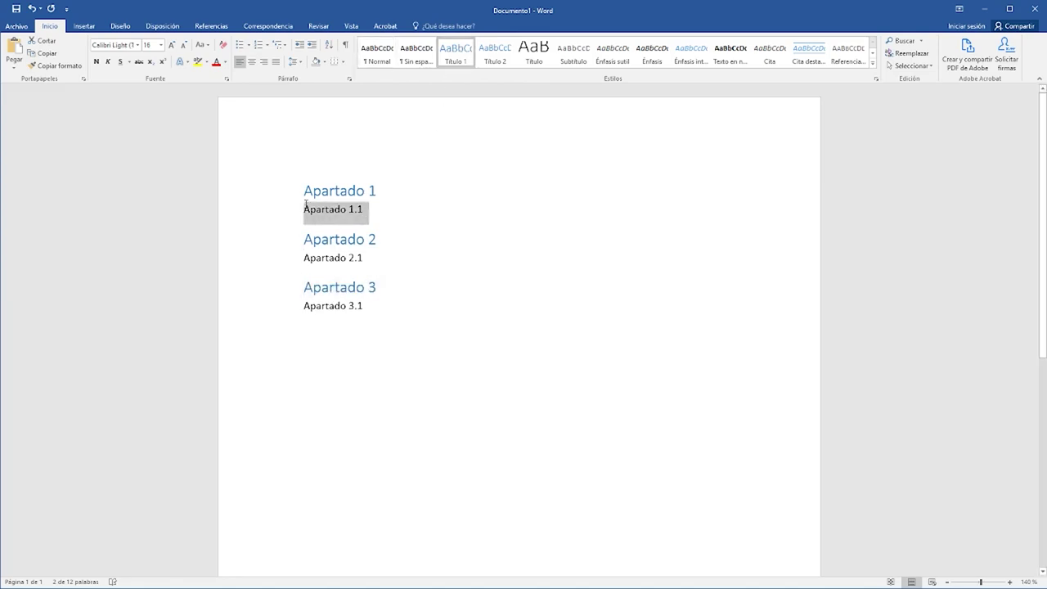
click(495, 53)
click(296, 265)
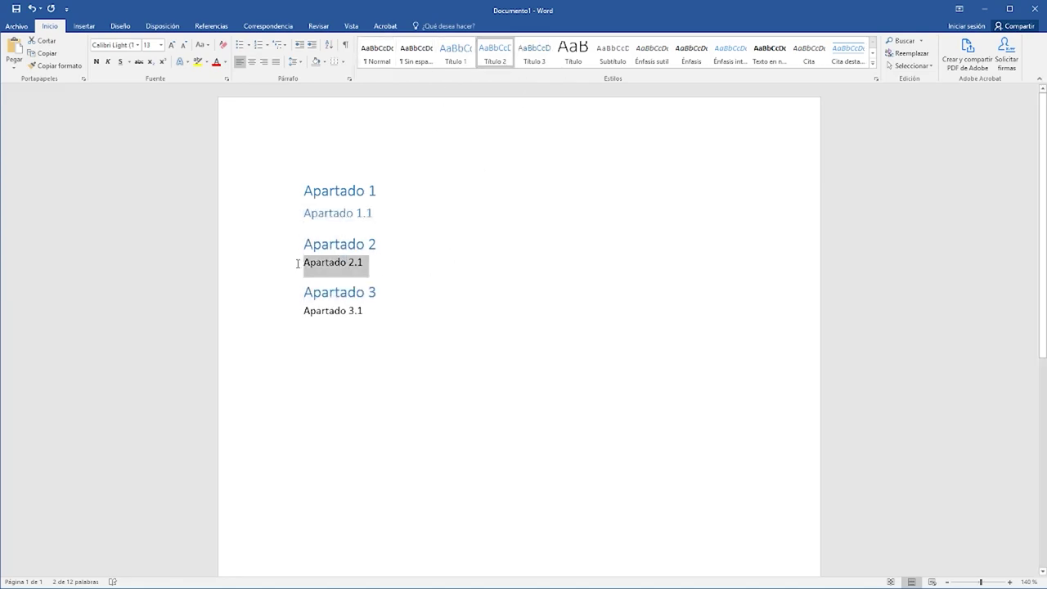
click(495, 53)
click(272, 315)
click(494, 54)
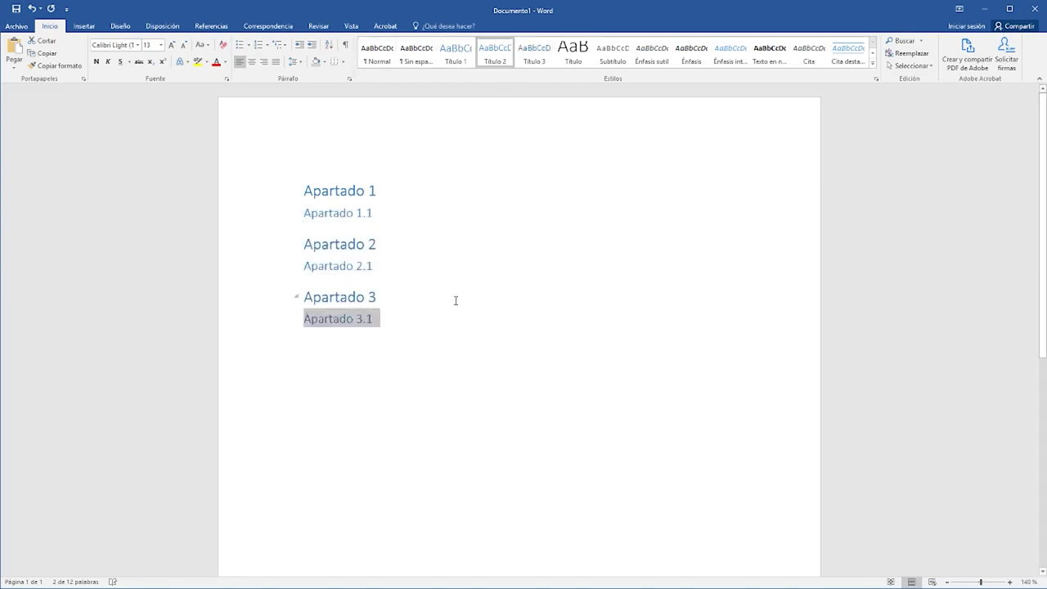
click(455, 302)
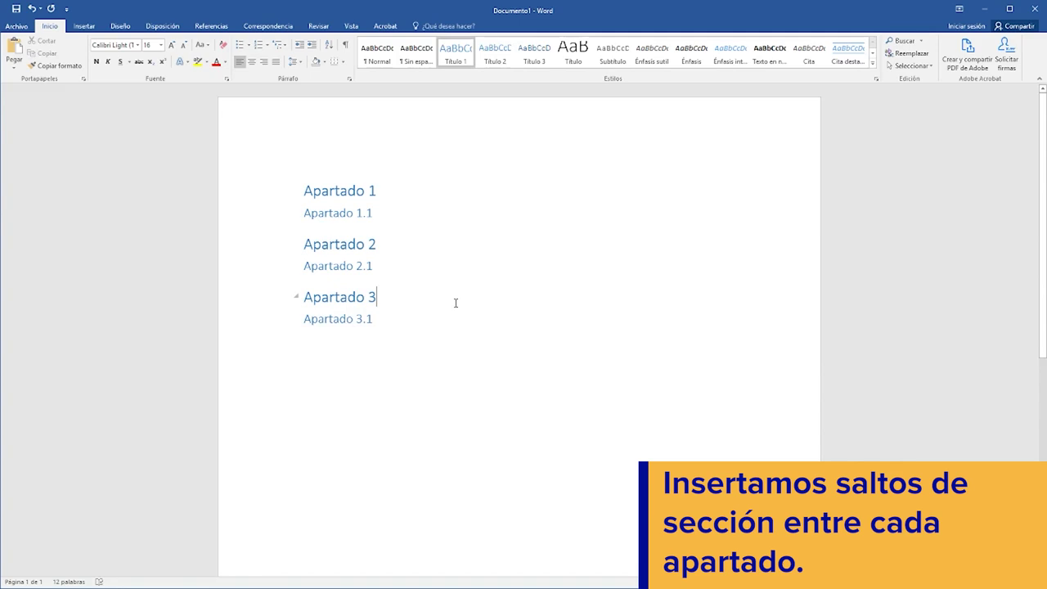
- Insert Página siguiente section breaks before Apartado 1, 2 and 3, then return to page 1
click(304, 190)
click(162, 25)
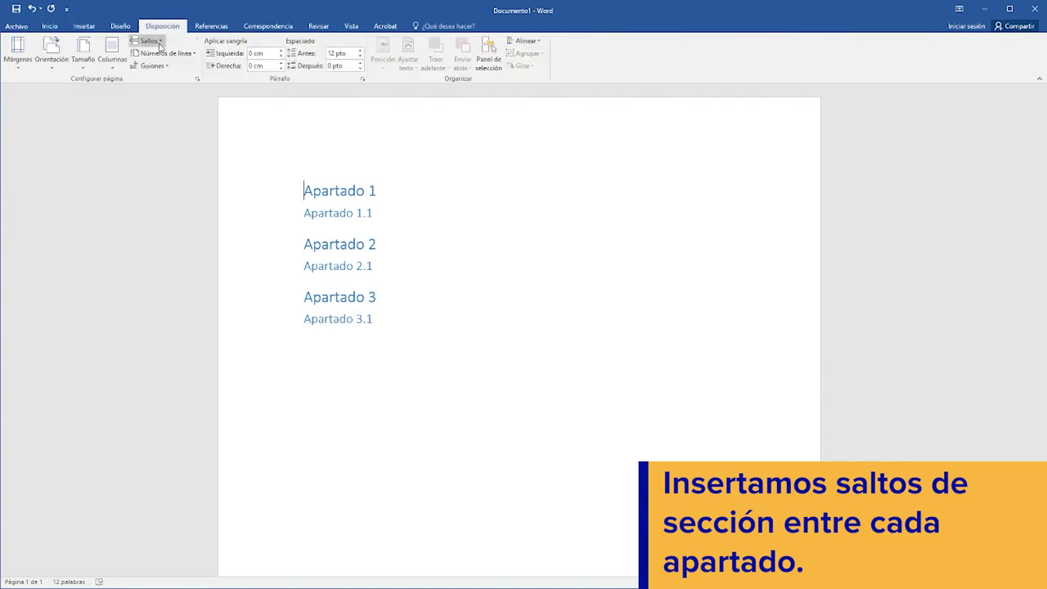
click(149, 41)
click(205, 196)
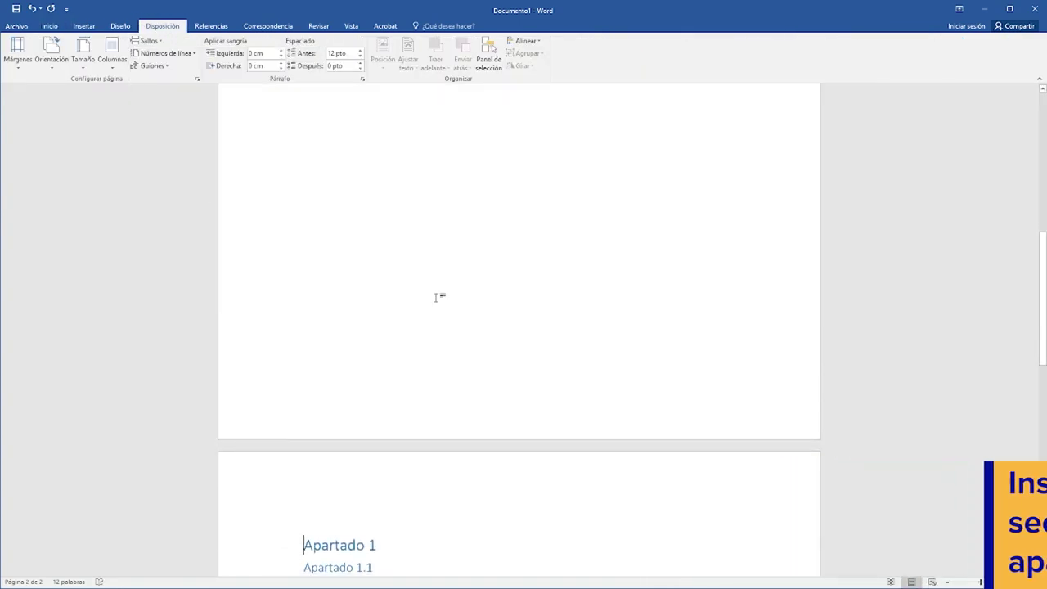
scroll(434, 295, down, 5)
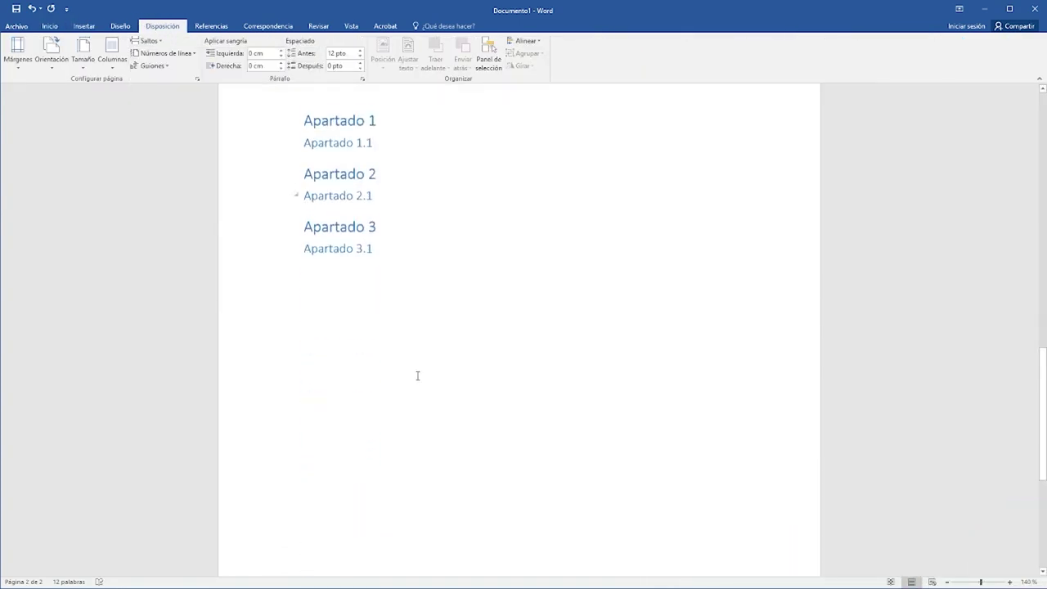
click(149, 41)
click(190, 196)
scroll(313, 391, down, 3)
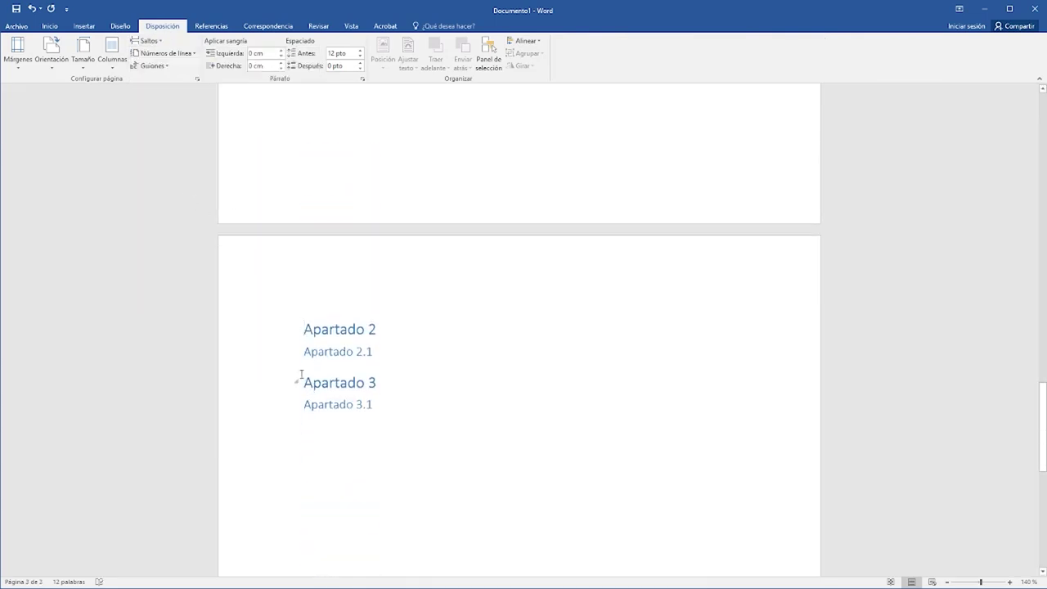
click(149, 41)
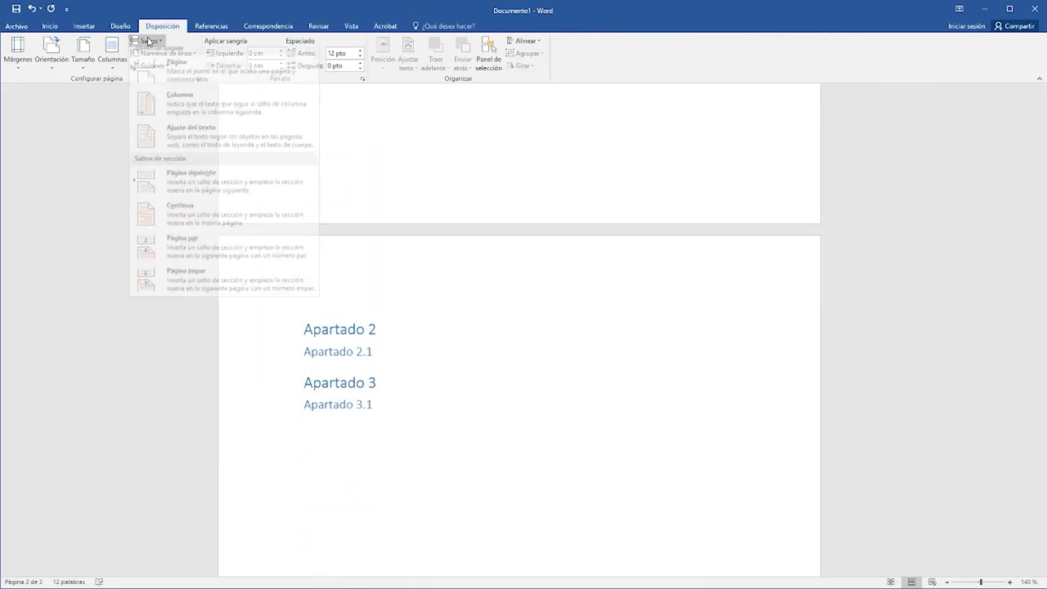
click(185, 200)
drag(1042, 434, 1043, 141)
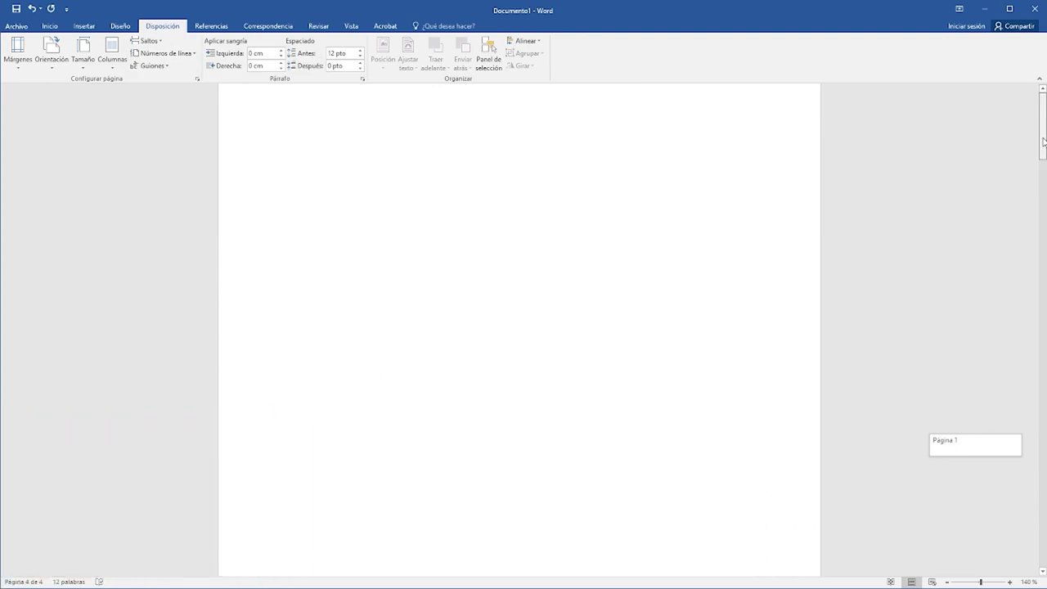
- Insert Tabla automática 1 from Referencias on the blank first page
click(208, 27)
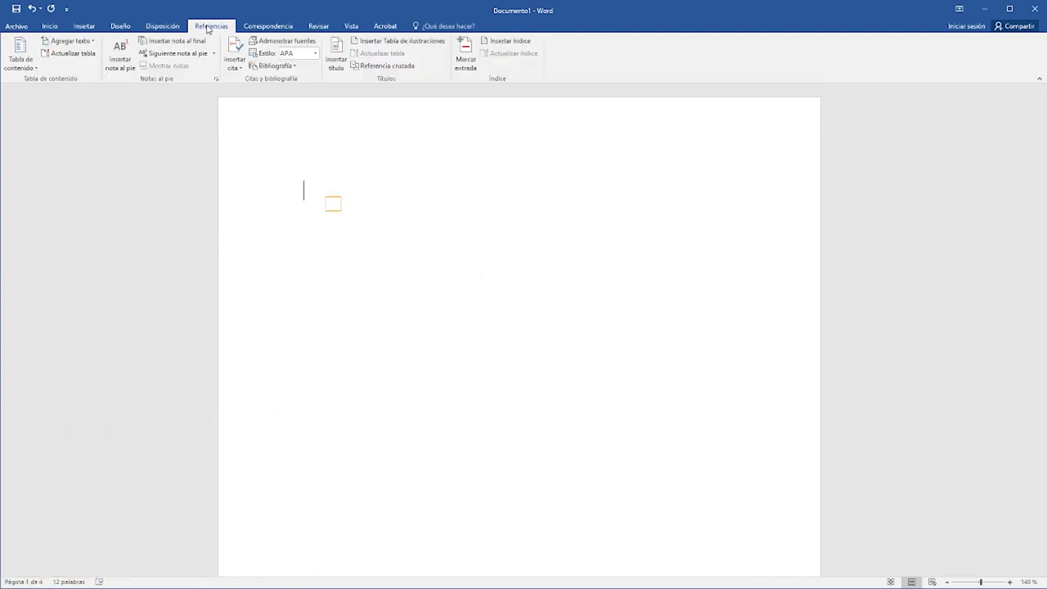
click(21, 58)
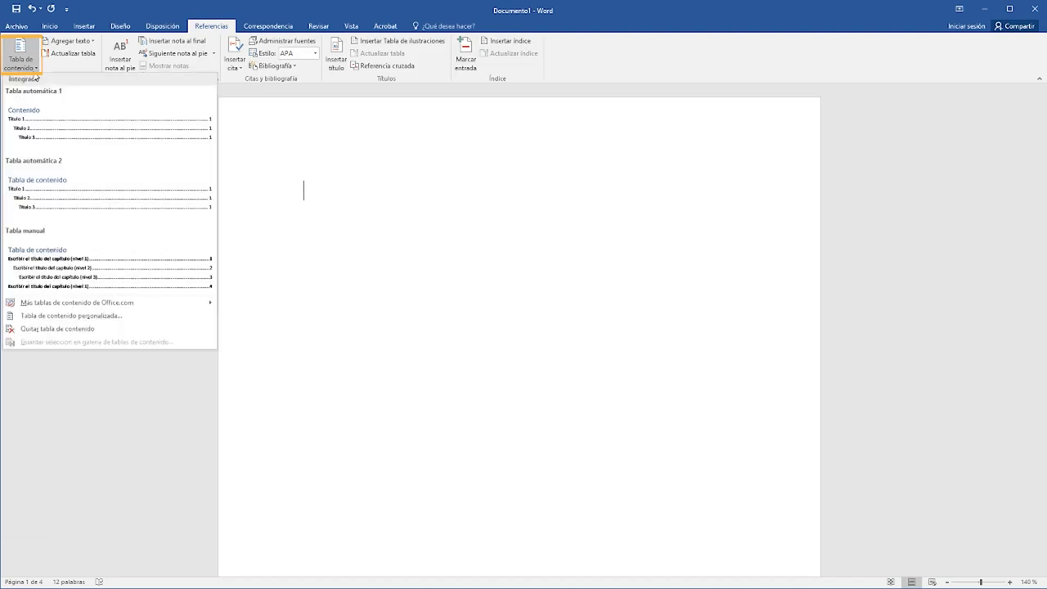
click(71, 136)
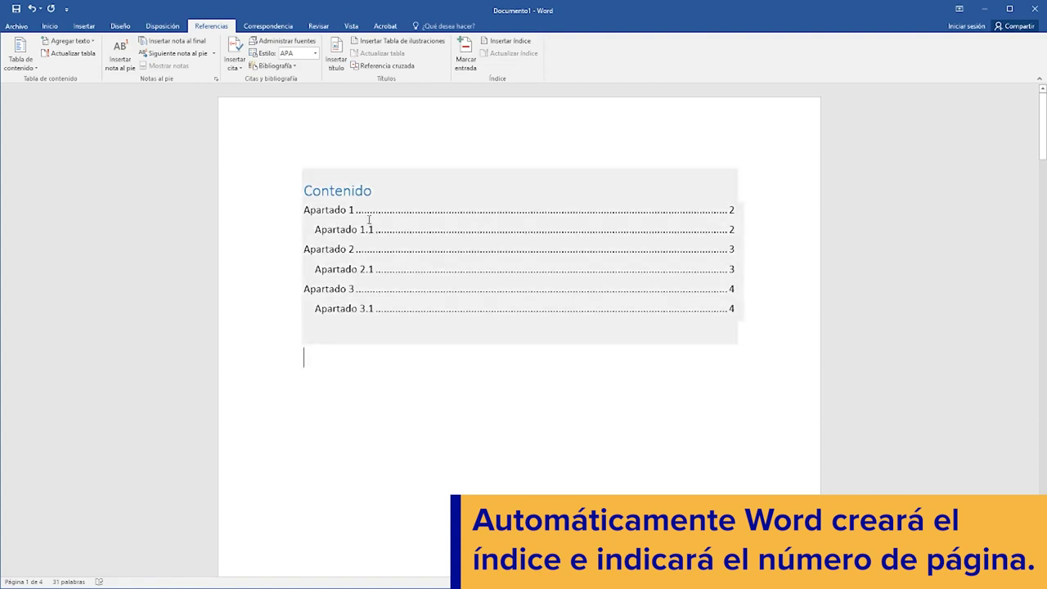
- Replace the table of contents title 'Contenido' with 'Índice'
click(365, 190)
double_click(360, 190)
key(BackSpace)
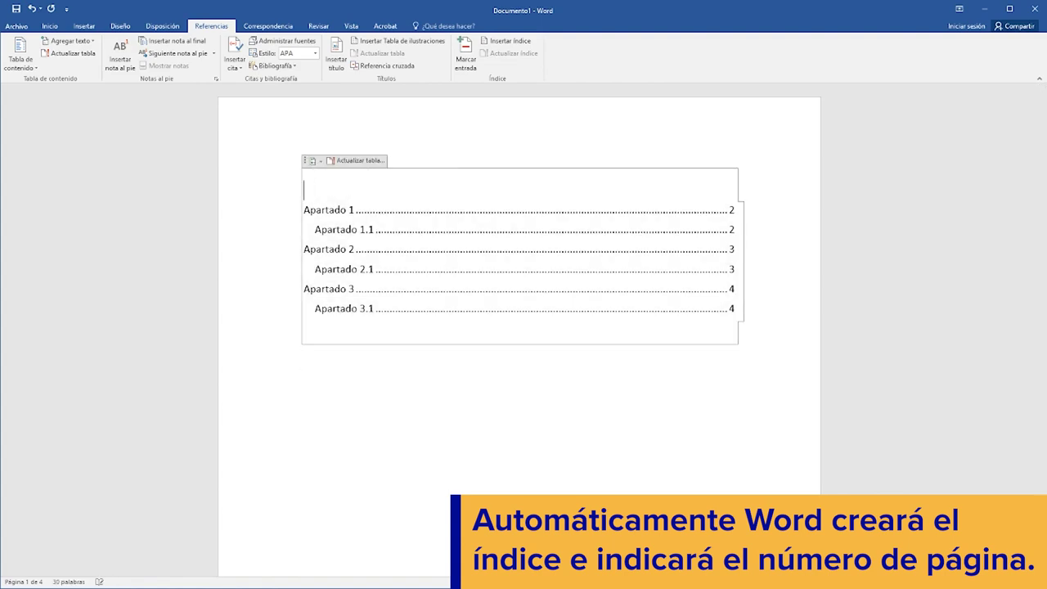
text(Ín)
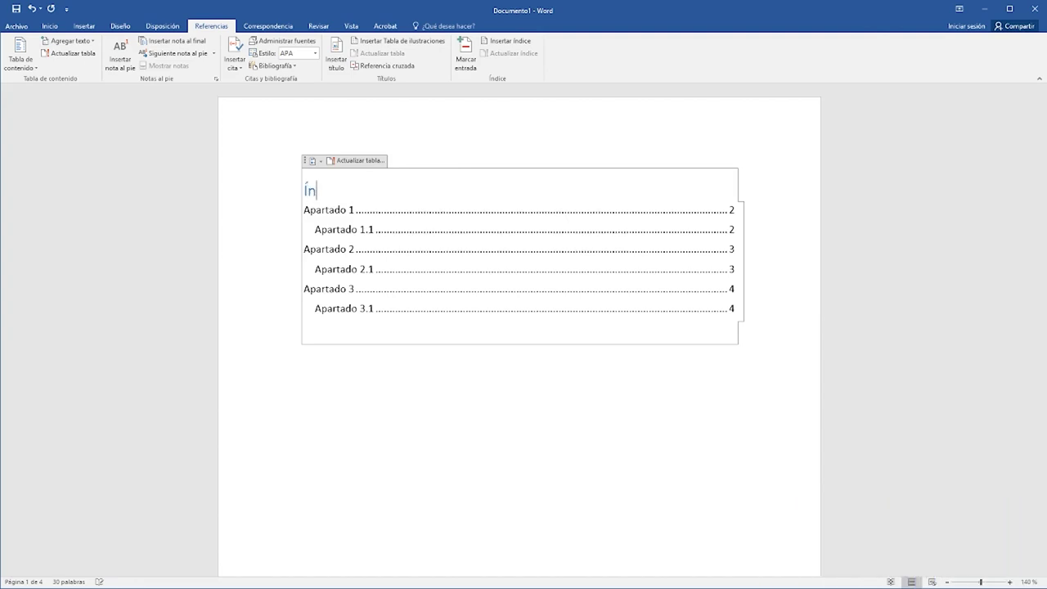
text(dice)
click(387, 427)
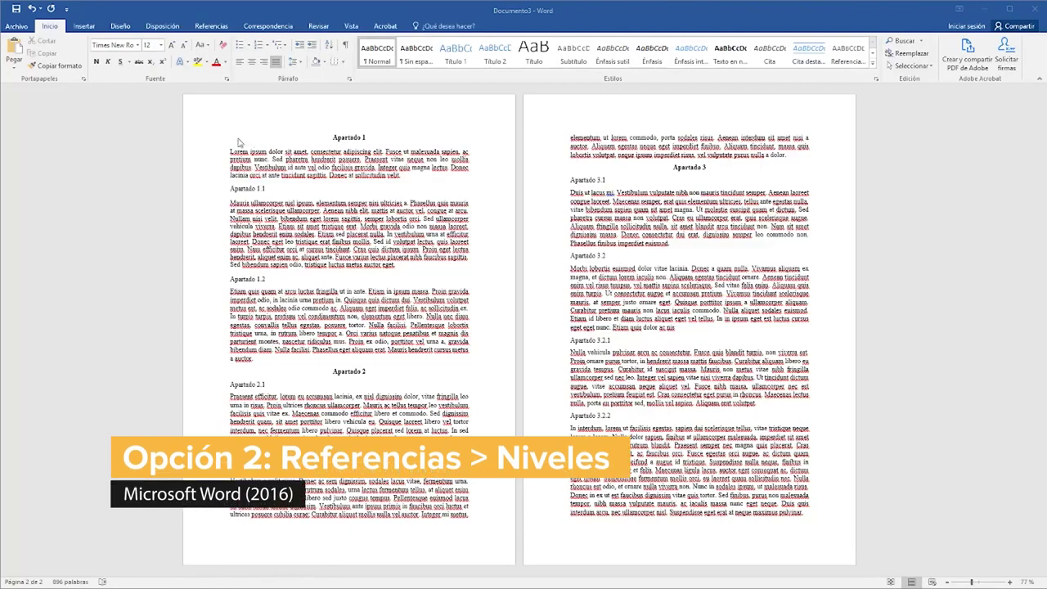
- Set Apartado 1 to contents level 1, and Apartado 1.1 and 1.2 to level 2
drag(369, 139, 325, 133)
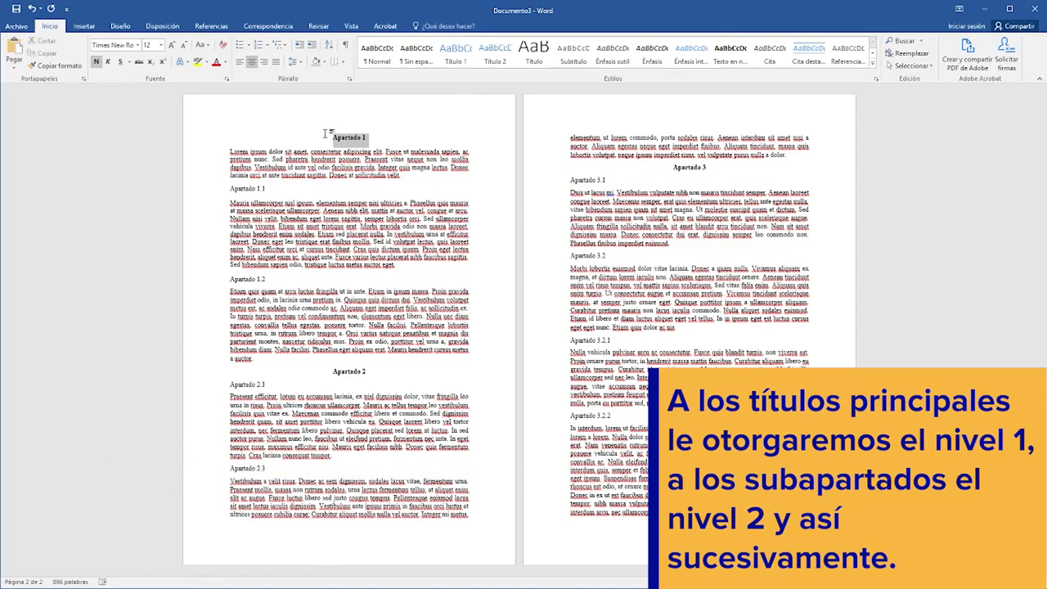
click(211, 26)
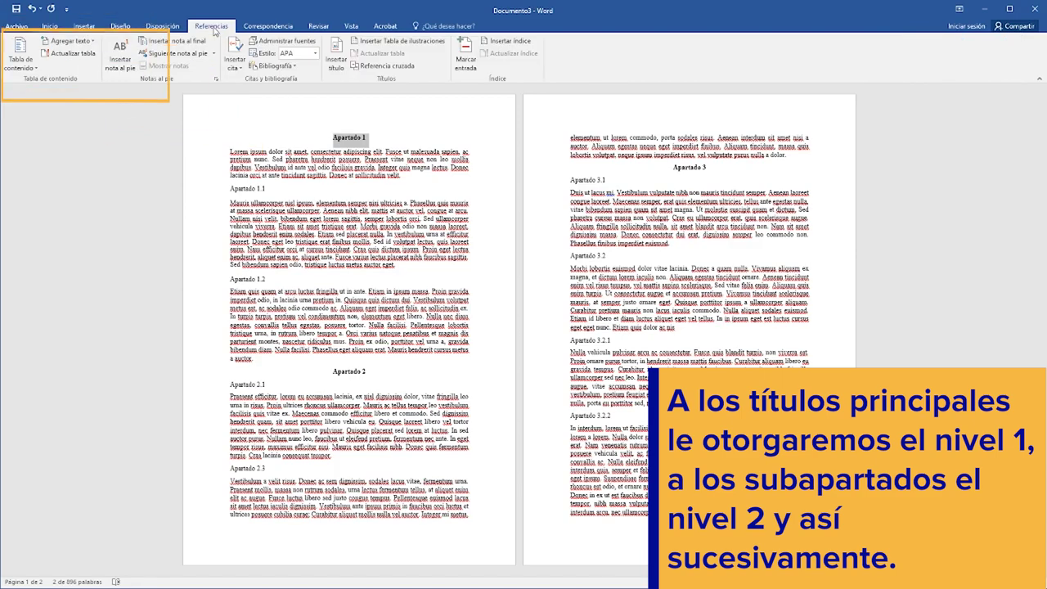
click(69, 41)
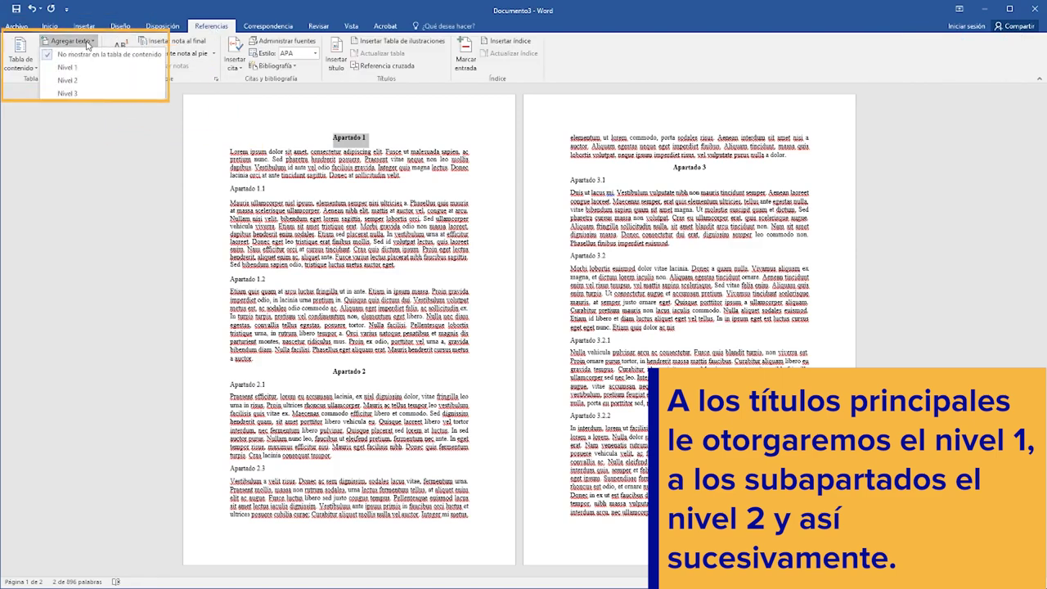
click(79, 70)
drag(293, 186, 232, 190)
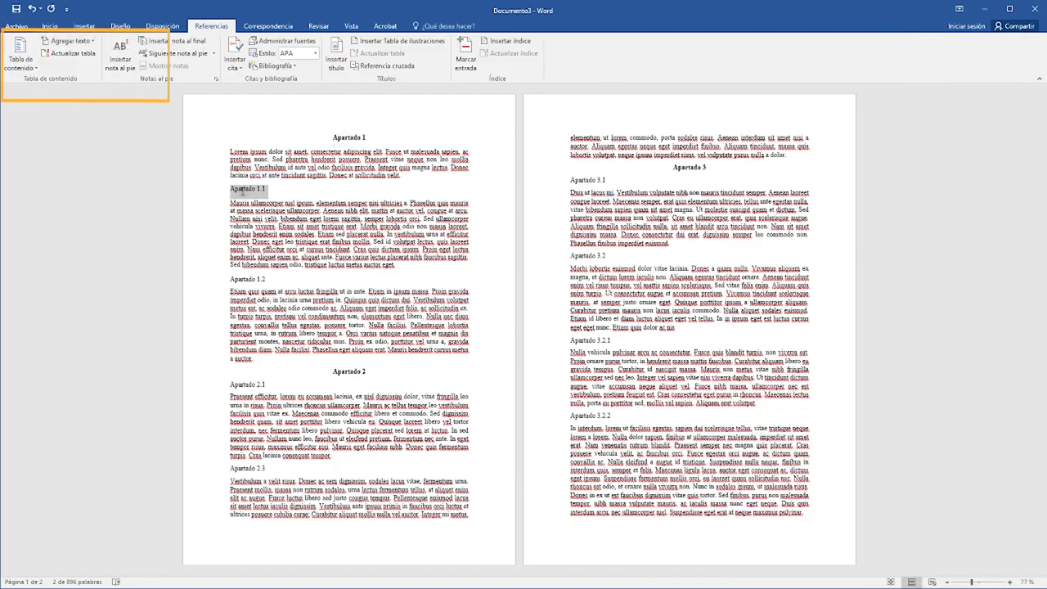
click(90, 43)
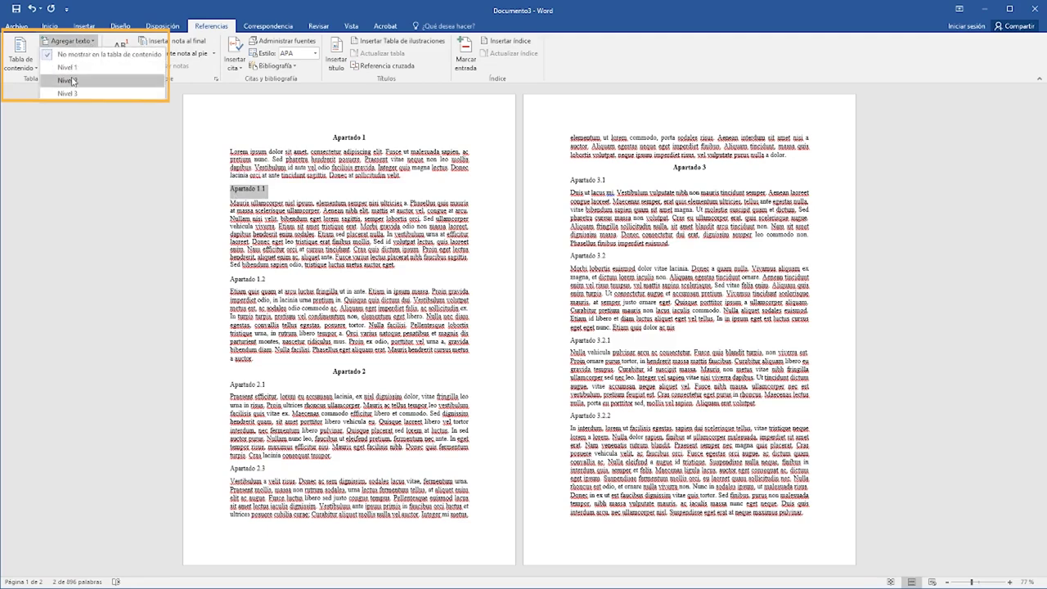
click(78, 81)
drag(280, 279, 230, 279)
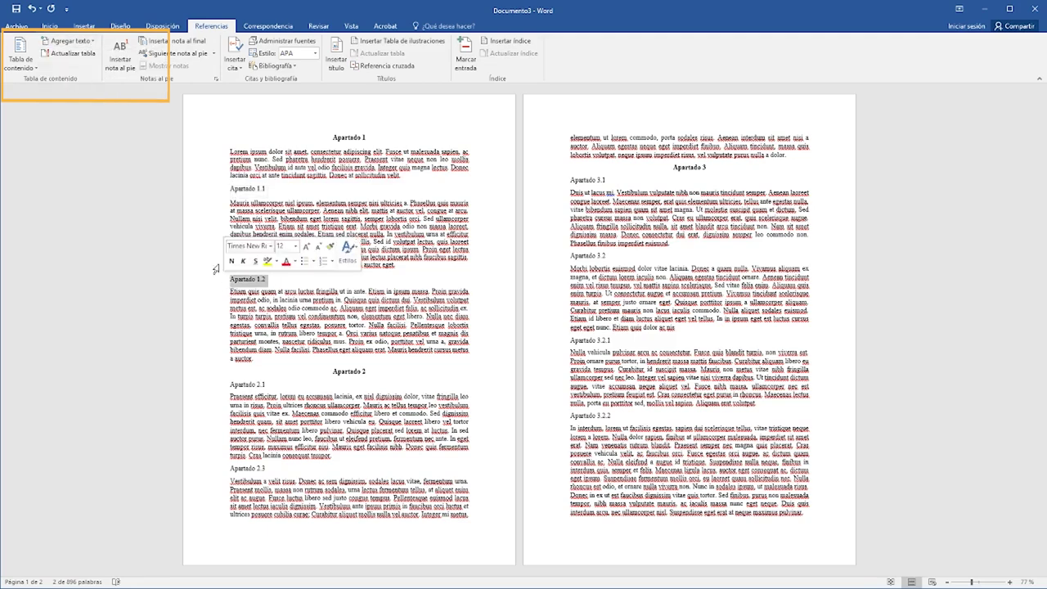
click(70, 41)
click(73, 82)
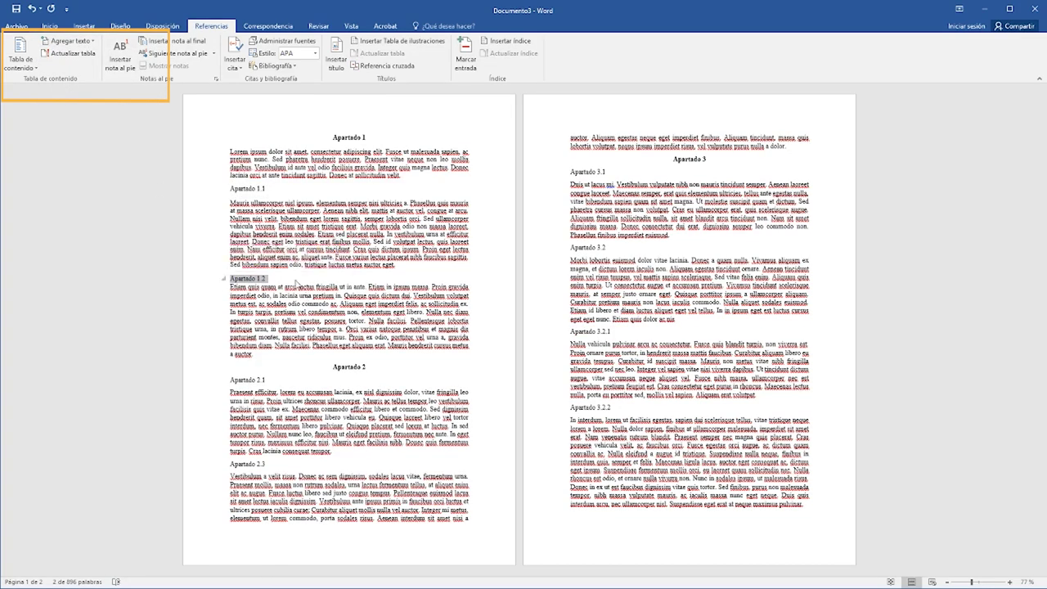
- Set Apartado 2 to contents level 1, and Apartado 2.1 and 2.3 to level 2
drag(367, 379, 330, 380)
click(70, 41)
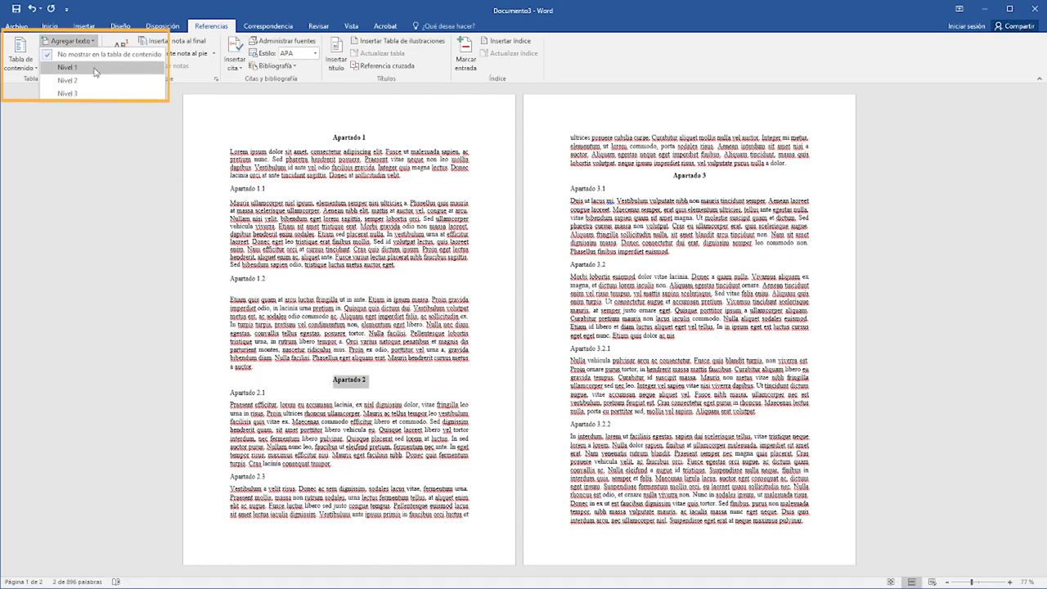
click(69, 71)
drag(269, 393, 230, 394)
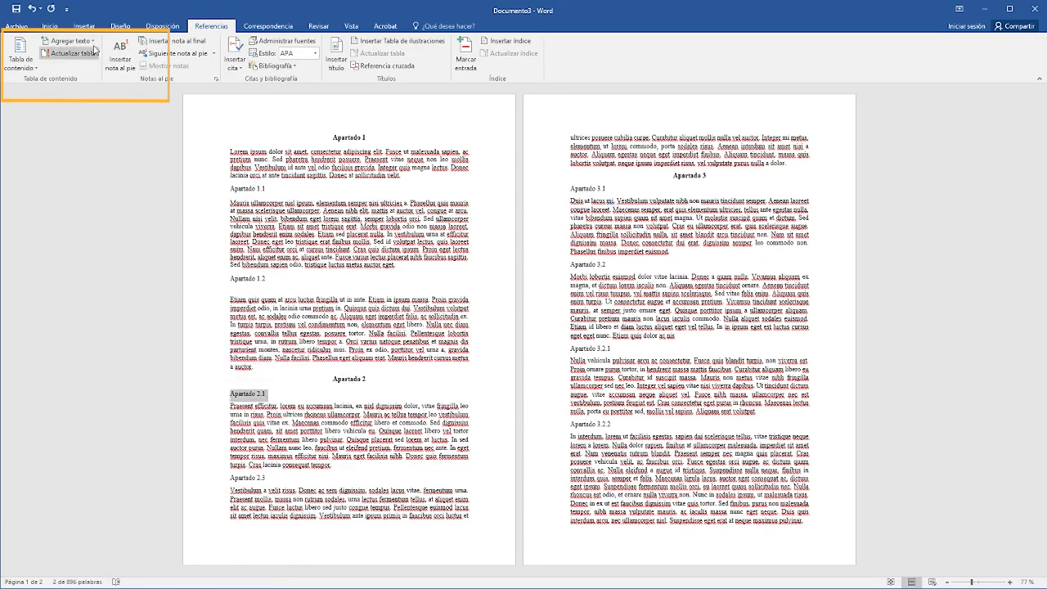
click(69, 41)
click(72, 82)
drag(269, 473, 230, 472)
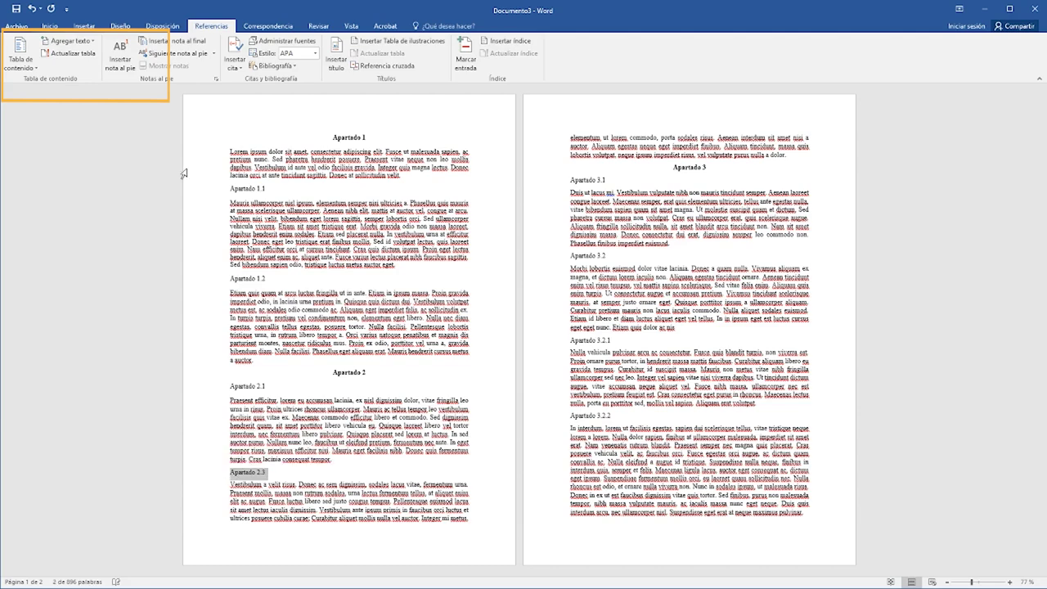
click(69, 41)
click(73, 83)
click(382, 471)
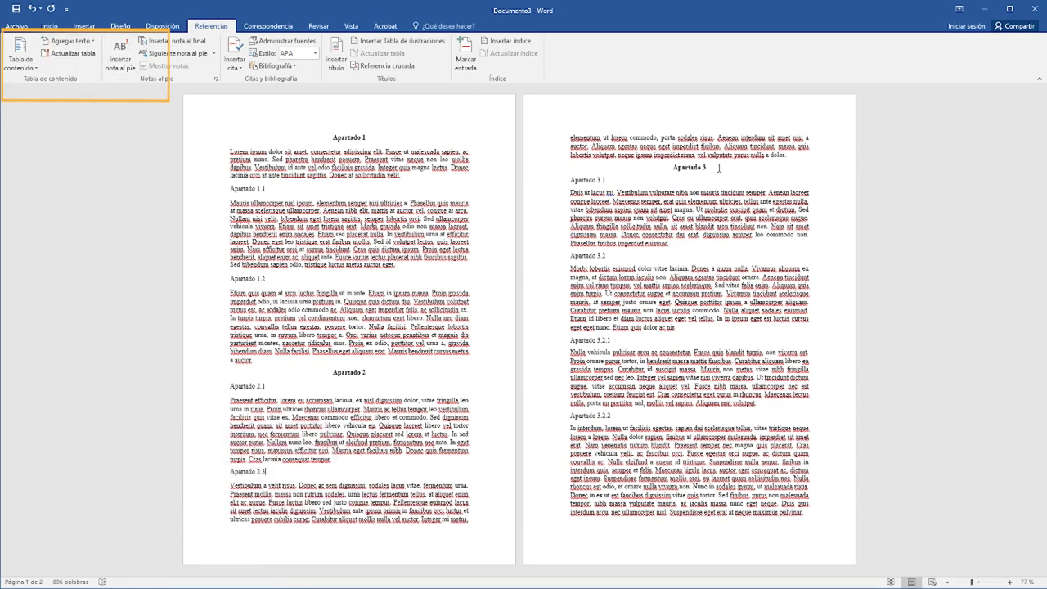
- Set Apartado 3 to contents level 1, and Apartado 3.1 and 3.2 to level 2
drag(719, 168, 672, 168)
click(70, 41)
click(73, 70)
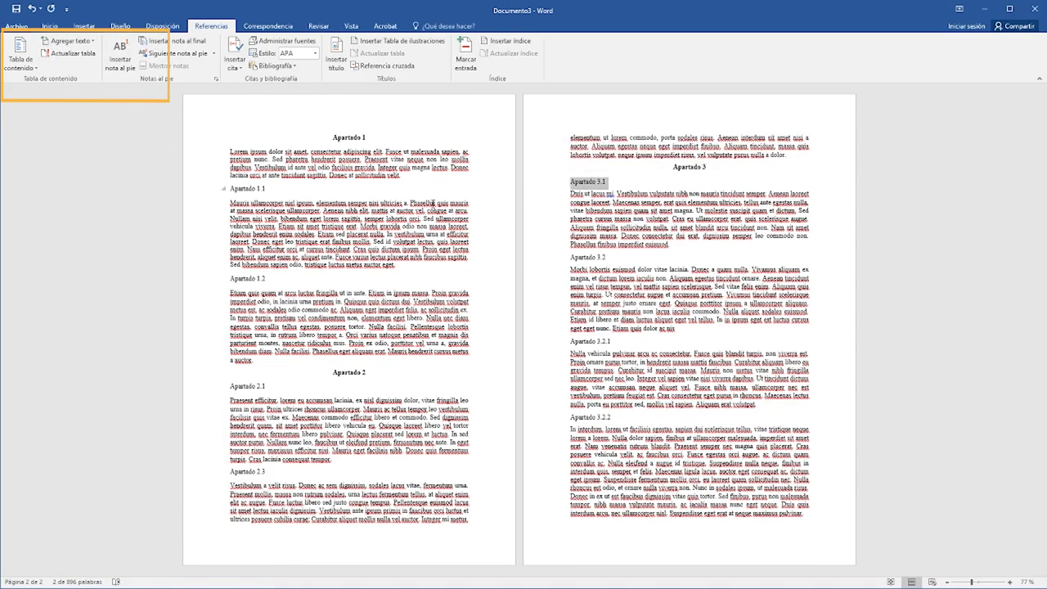
click(70, 41)
click(73, 83)
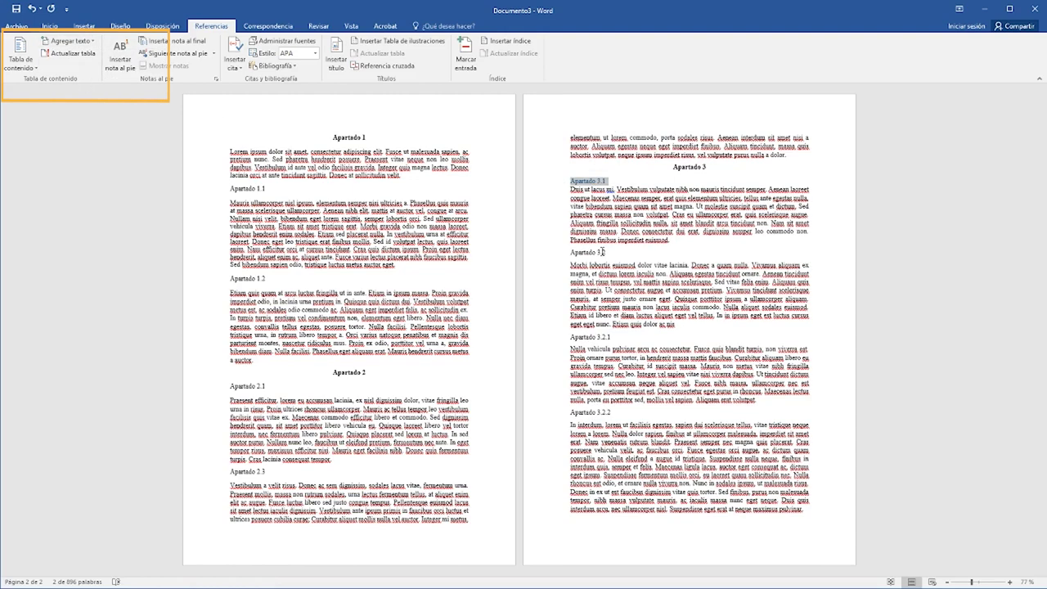
drag(604, 253, 570, 253)
click(69, 41)
click(72, 83)
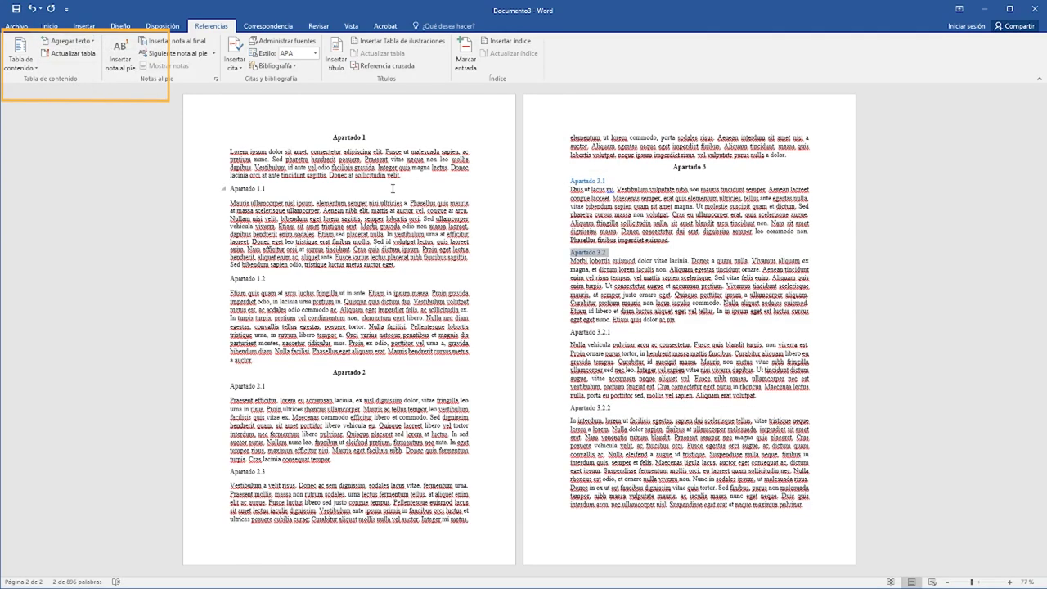
- Set Apartado 3.2.1 and 3.2.2 to contents level 3
drag(611, 344, 570, 344)
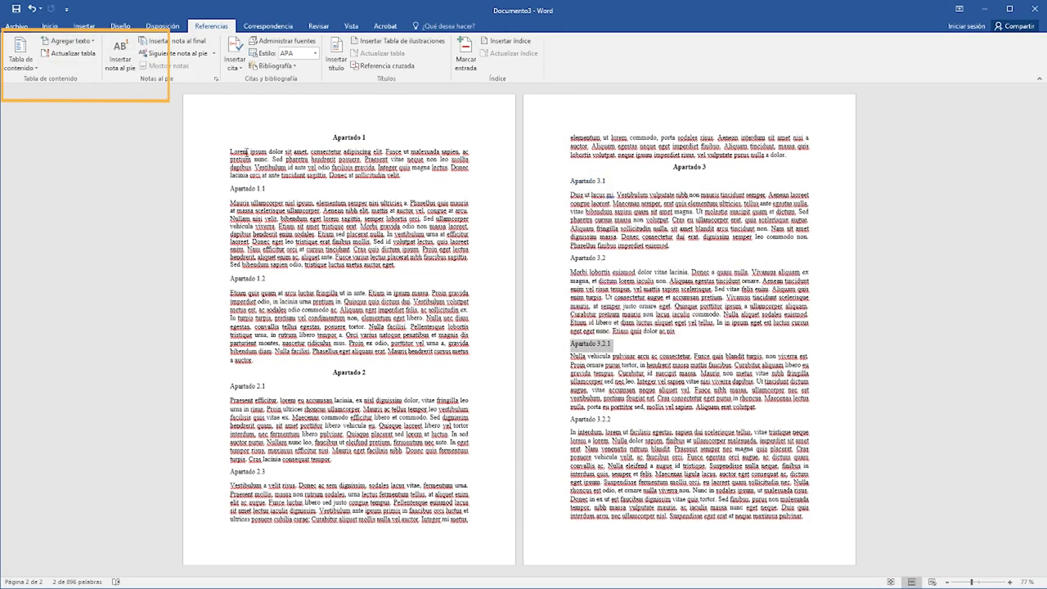
click(70, 41)
click(73, 93)
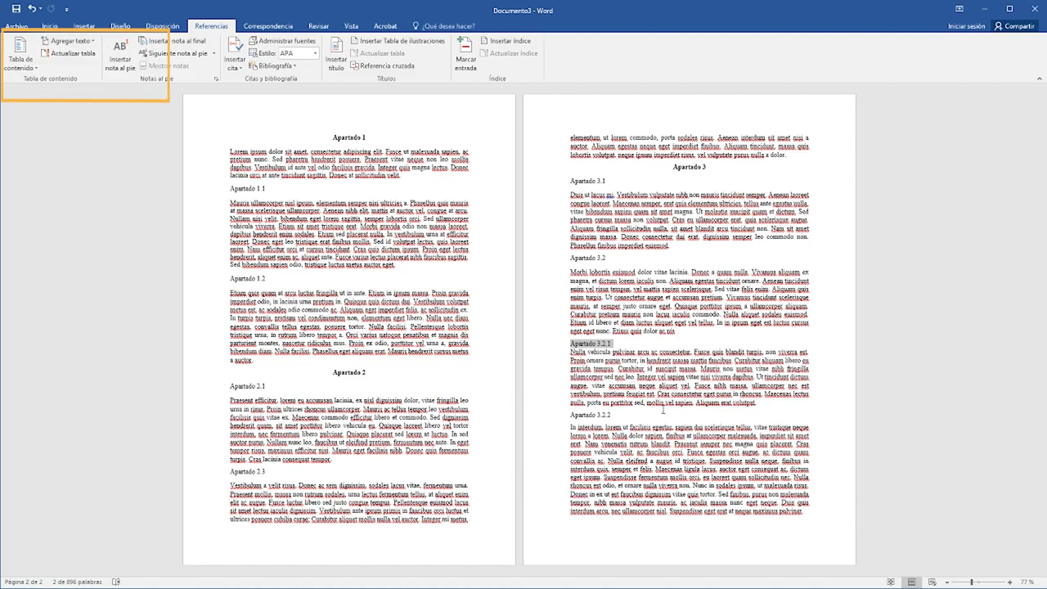
drag(620, 415, 570, 416)
click(70, 40)
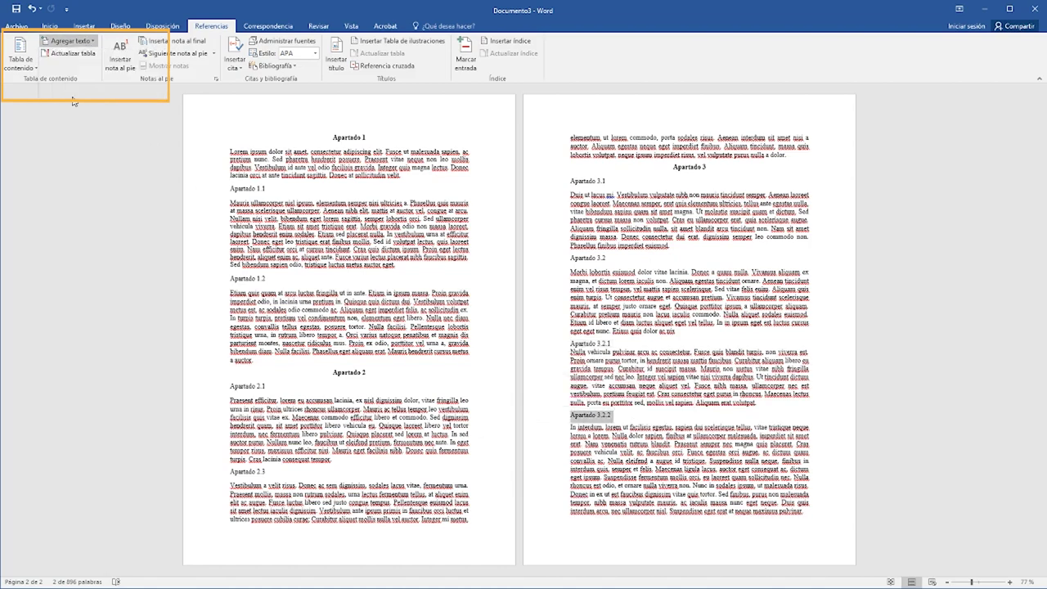
click(73, 93)
click(651, 411)
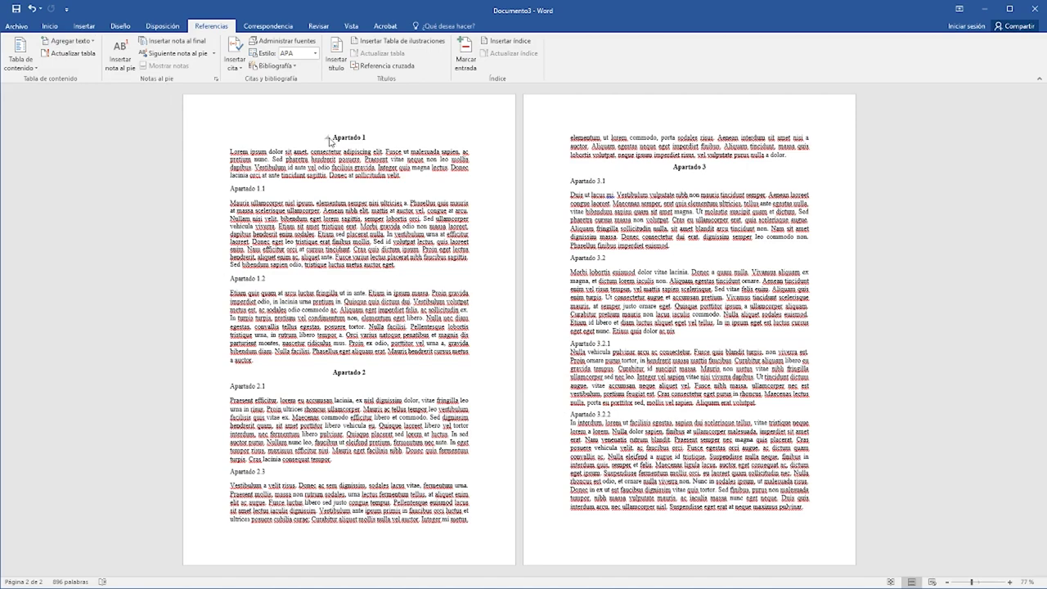
- Collapse Apartado 1, 2 and 3 so only their headings show
click(329, 139)
click(328, 151)
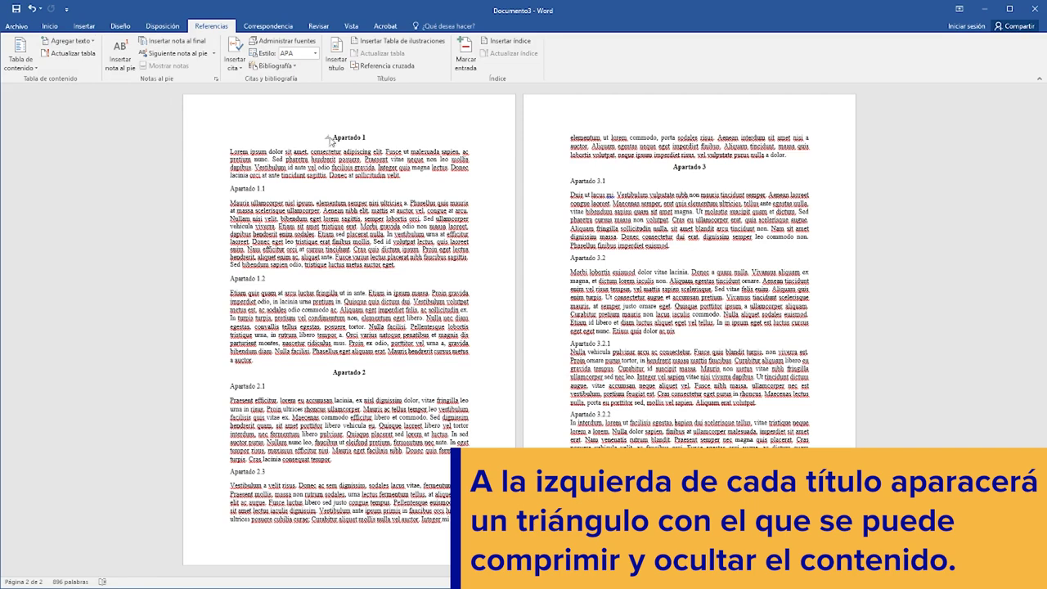
click(328, 138)
click(328, 157)
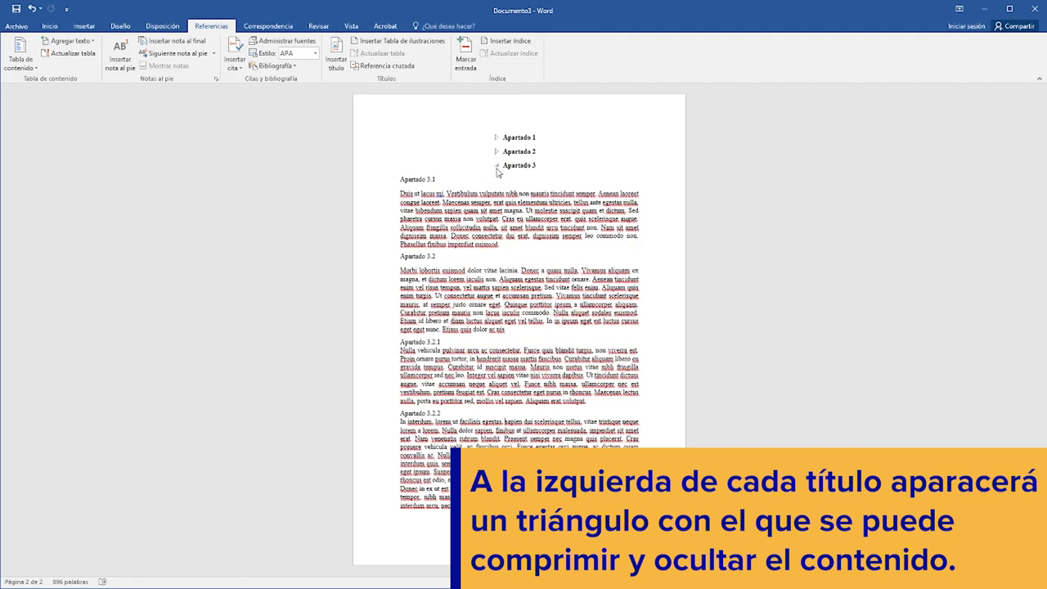
click(497, 166)
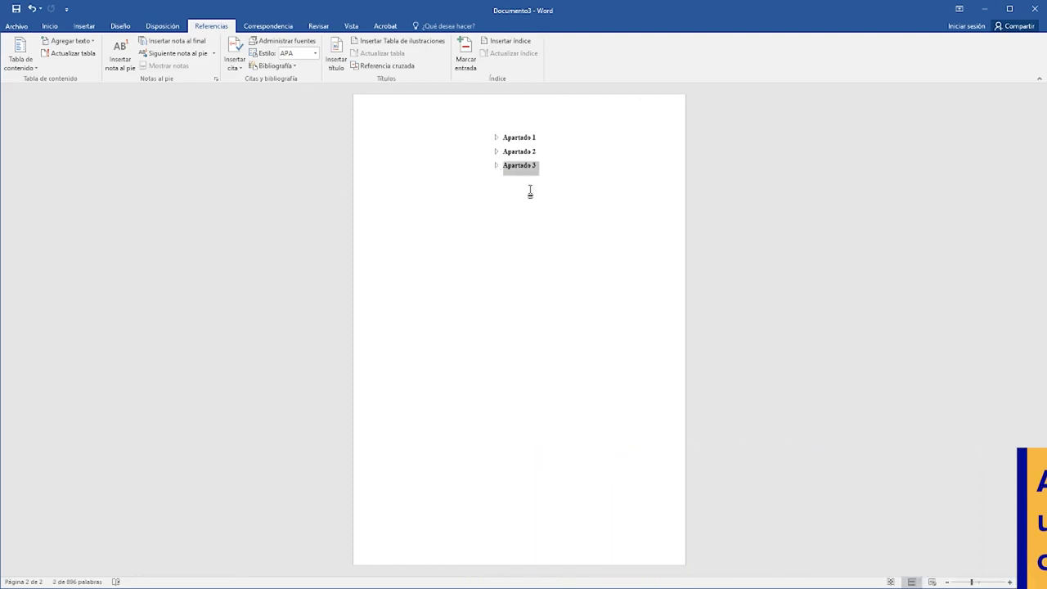
- Expand Apartado 2 and 1, folding subsections 2.3, 2.1, 1.1 and 1.2
click(495, 152)
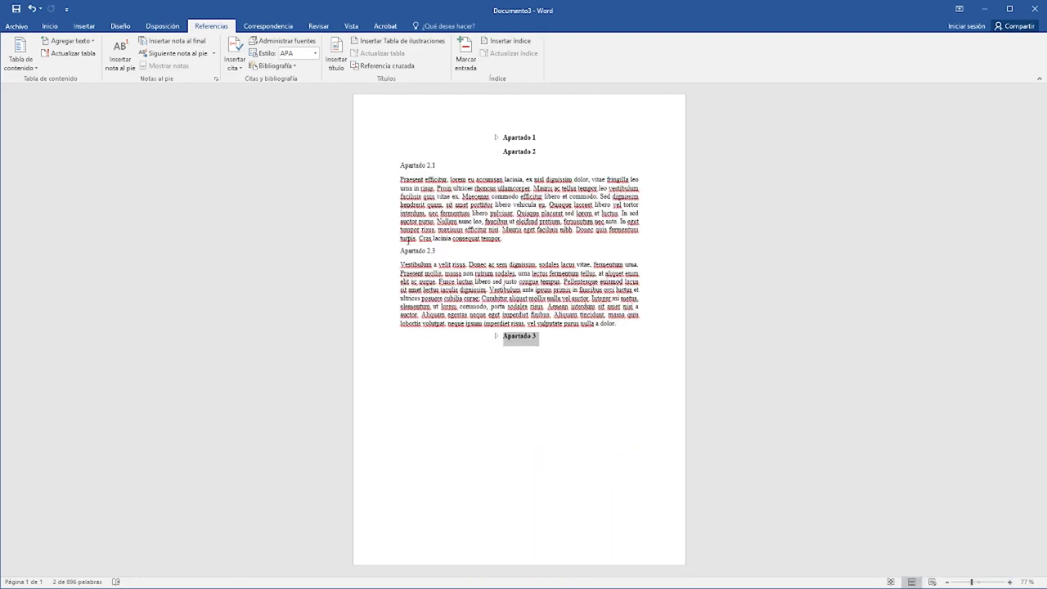
click(393, 251)
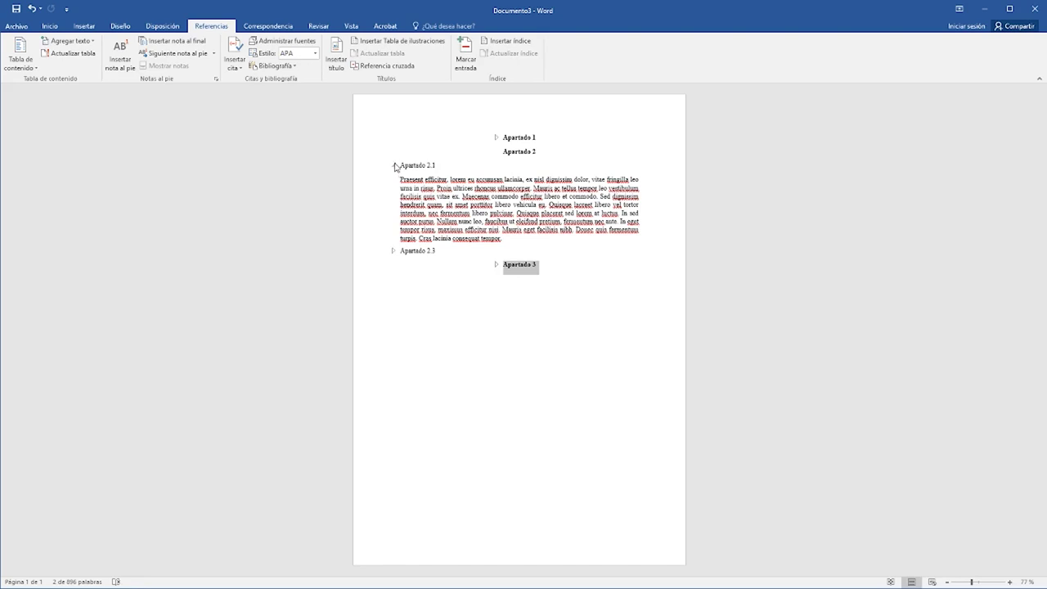
click(394, 166)
click(495, 138)
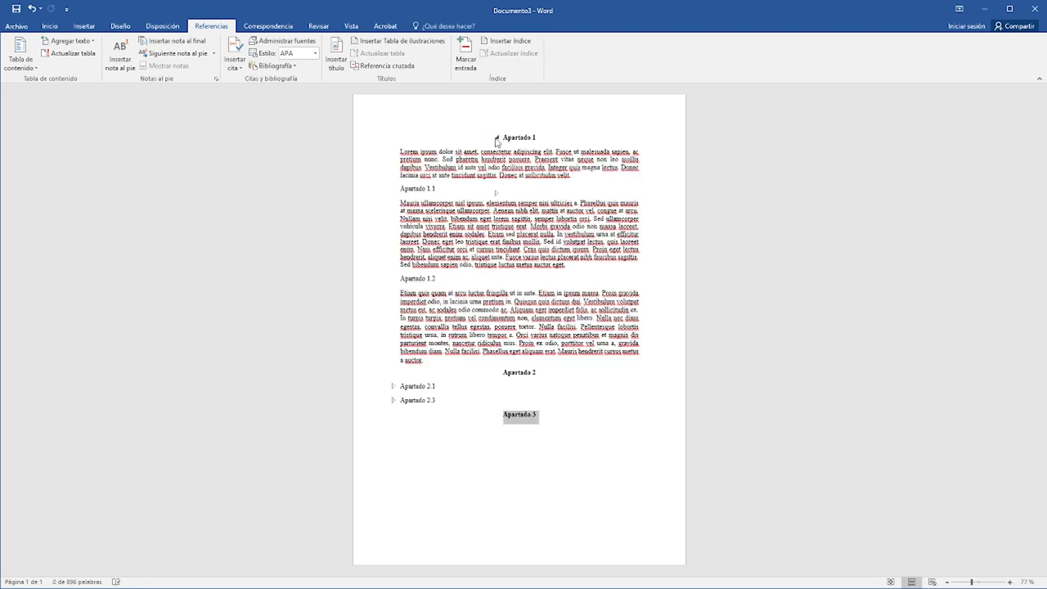
click(394, 189)
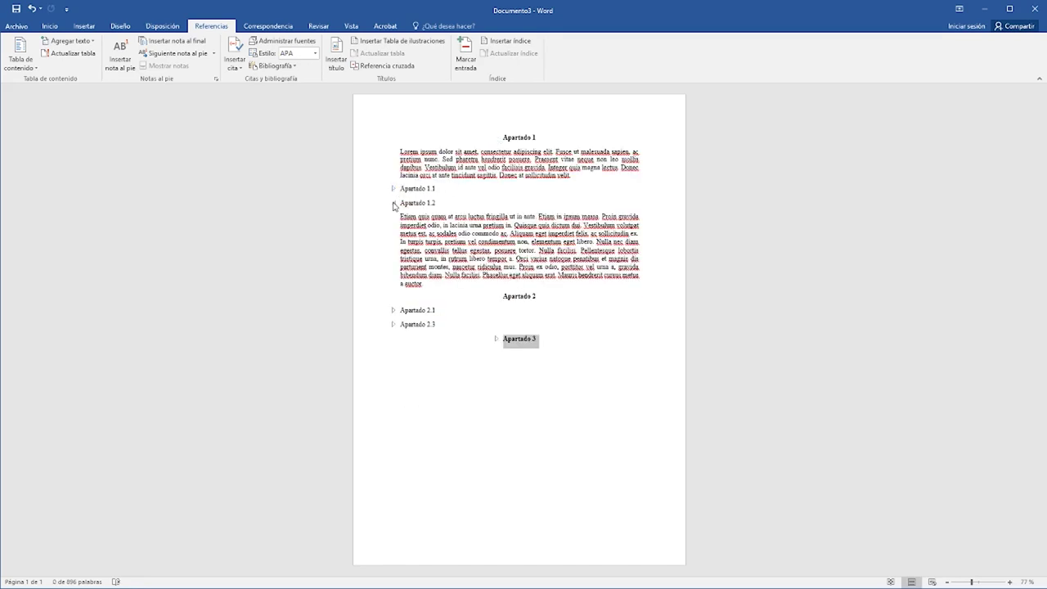
click(393, 202)
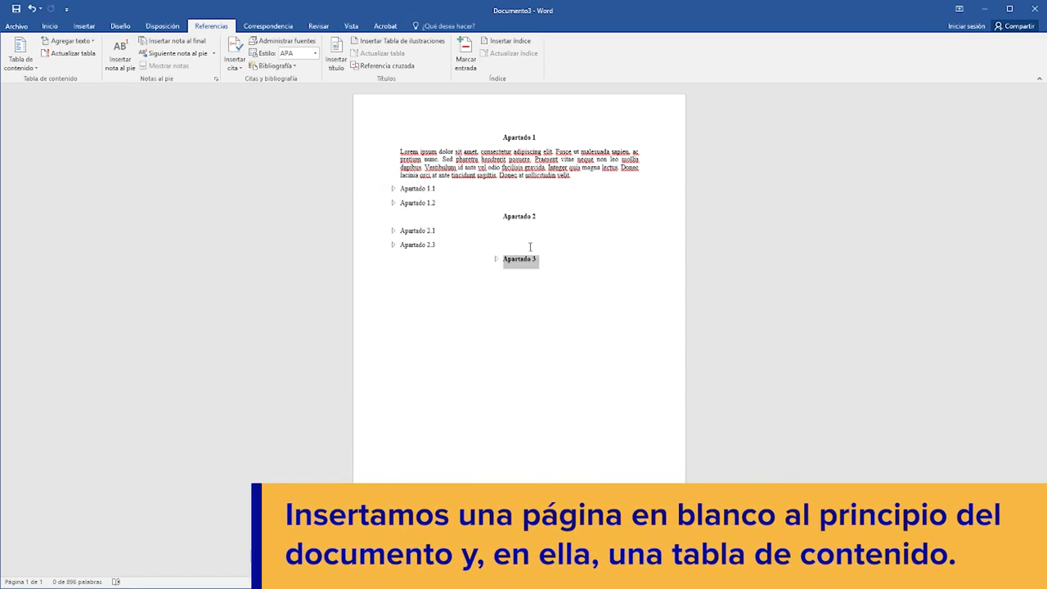
- Add a blank page at the start and insert Automatic Table 1 on it
click(85, 25)
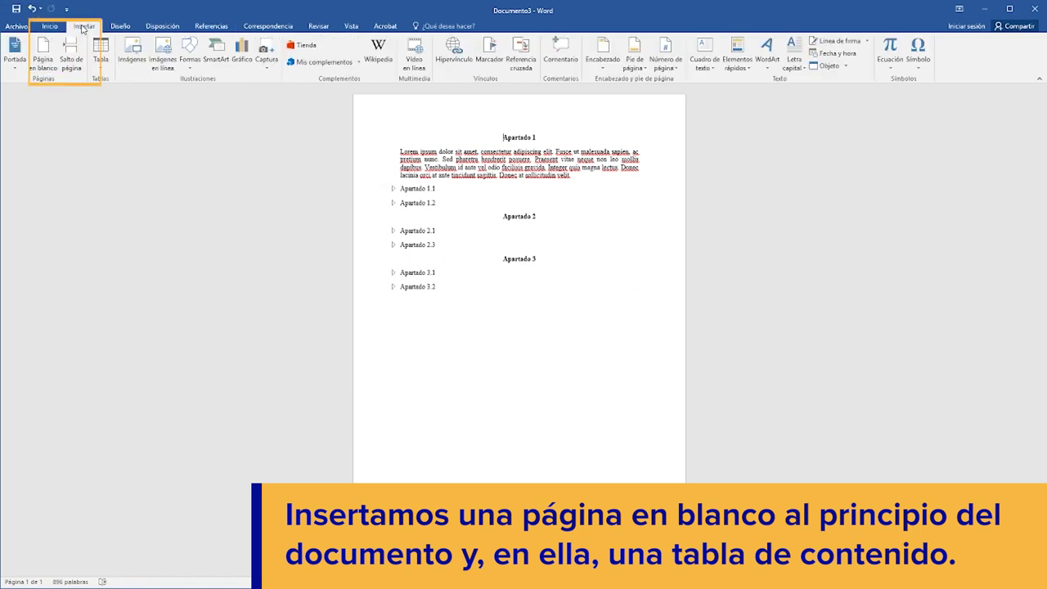
click(43, 58)
click(217, 27)
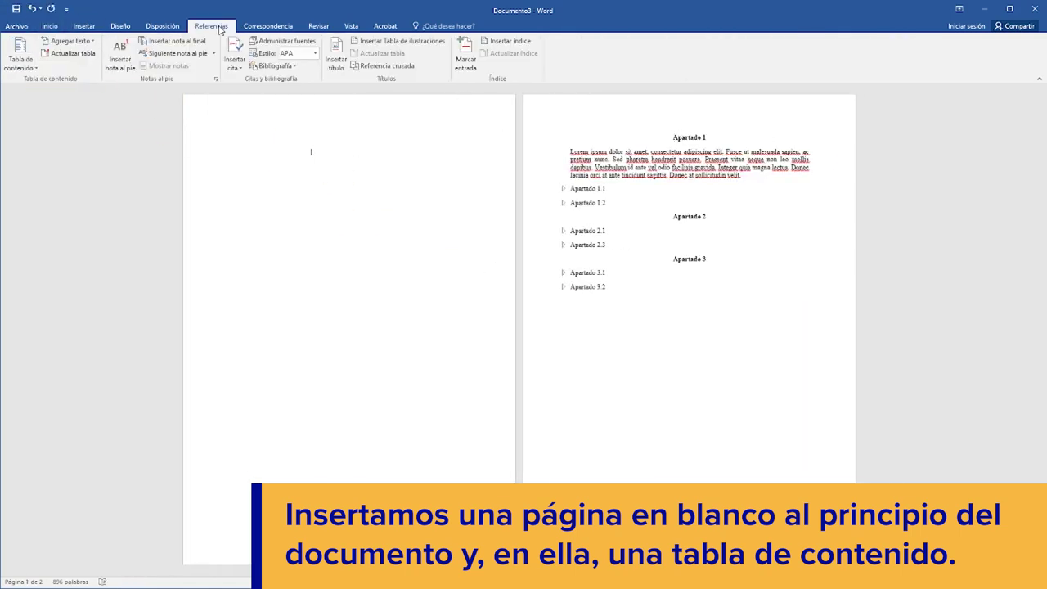
click(22, 66)
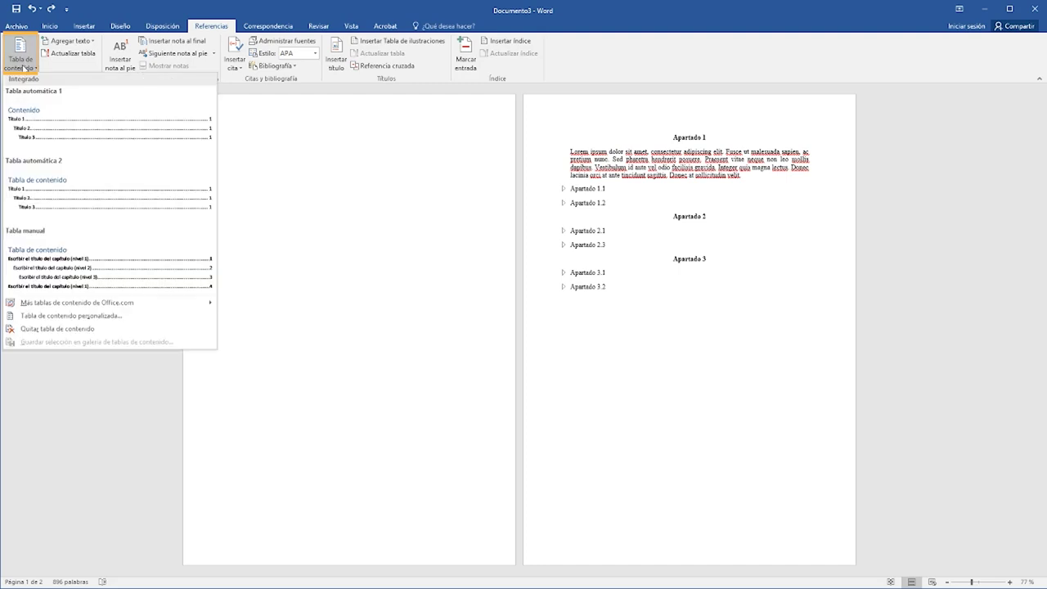
click(43, 123)
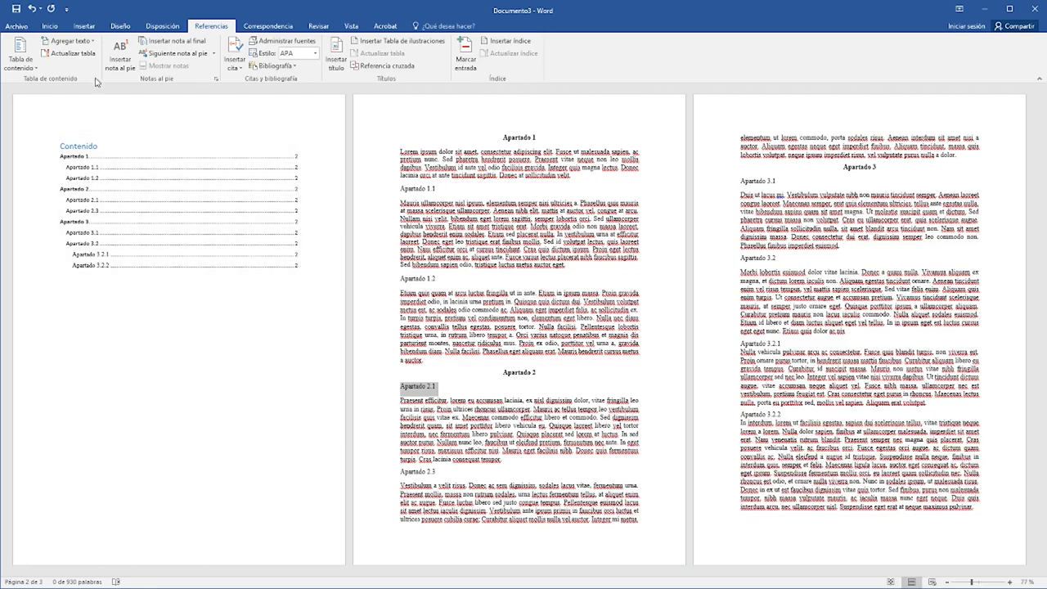
- Update the table of contents, refreshing only the page numbers
click(72, 53)
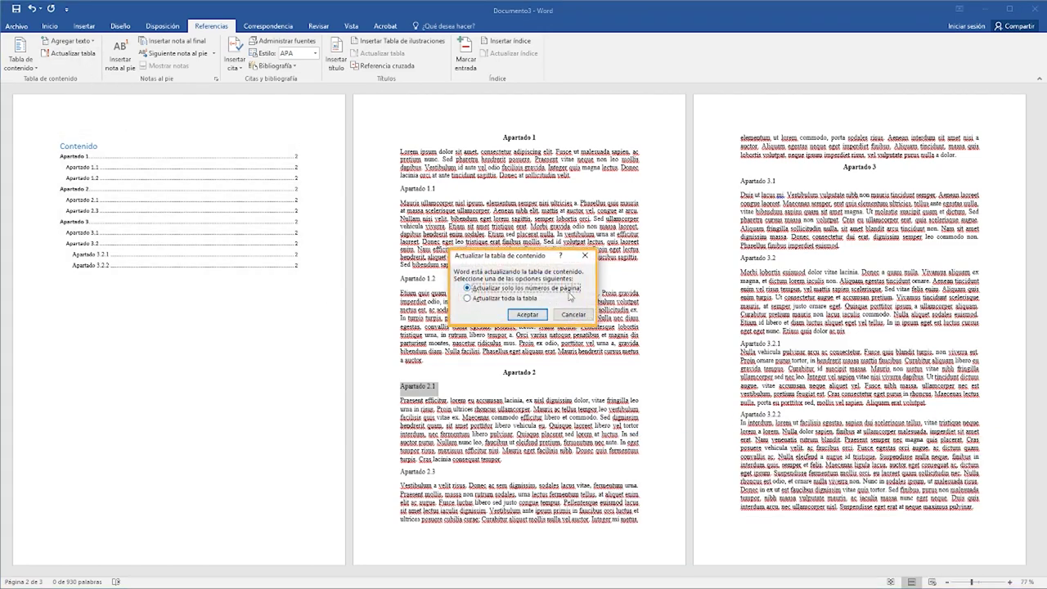
click(536, 314)
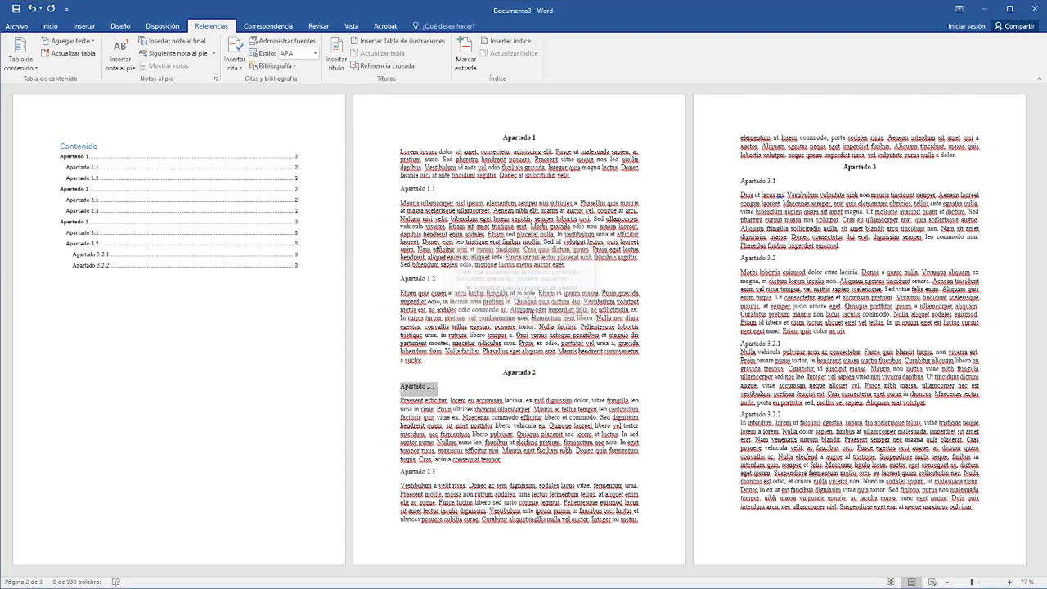
click(445, 358)
click(299, 316)
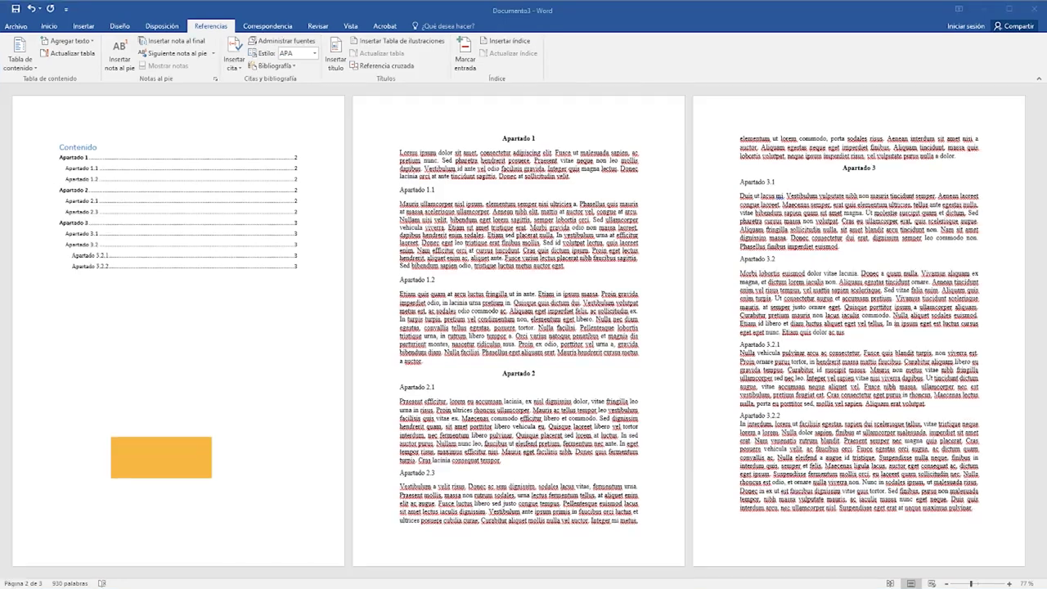
- Turn on the Navigation Pane from the View tab to show the Apartado heading tree
click(417, 374)
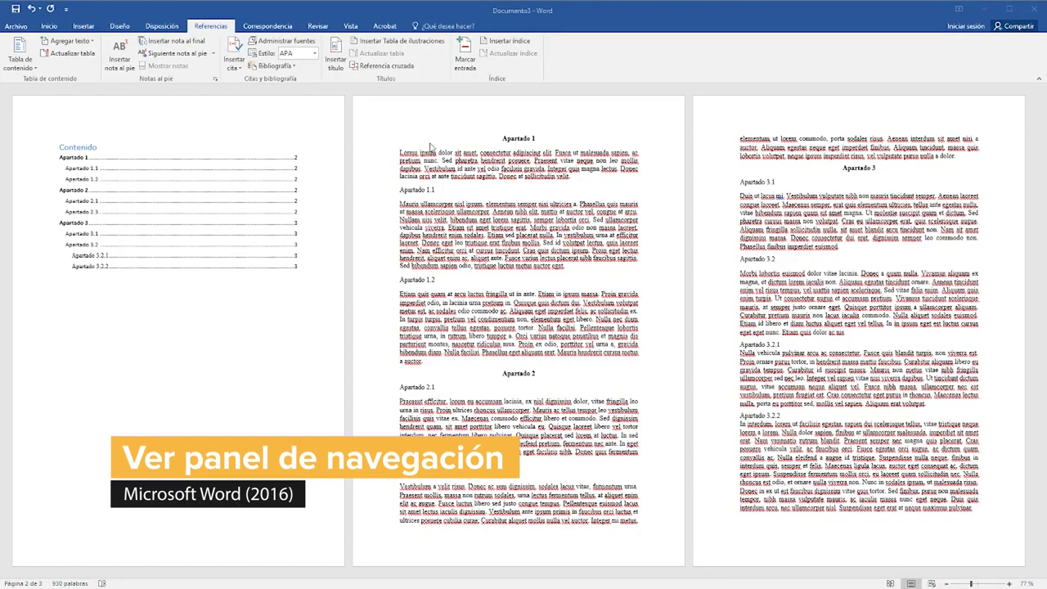
click(351, 28)
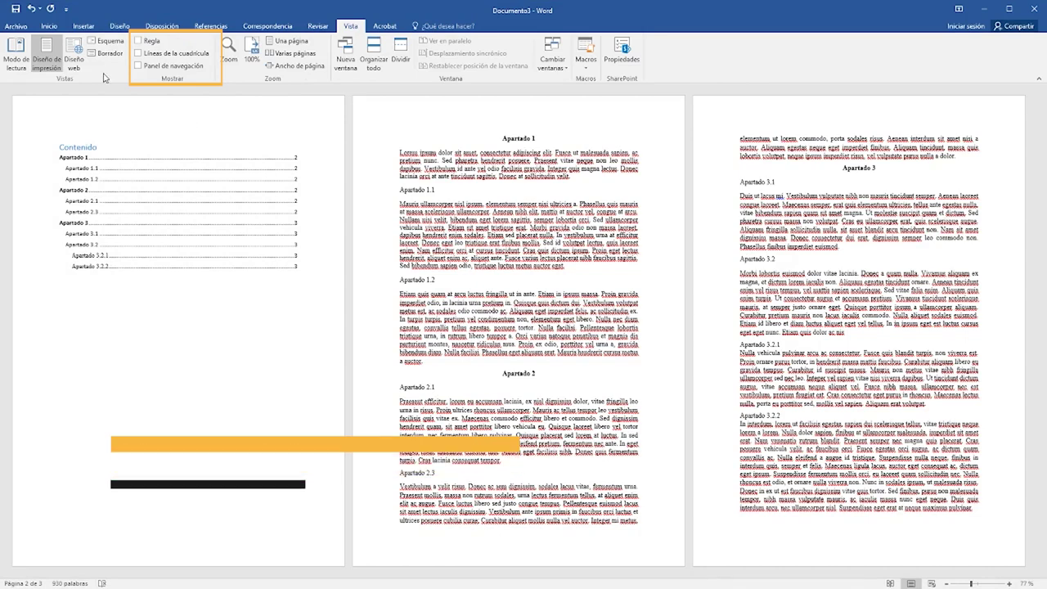
click(137, 65)
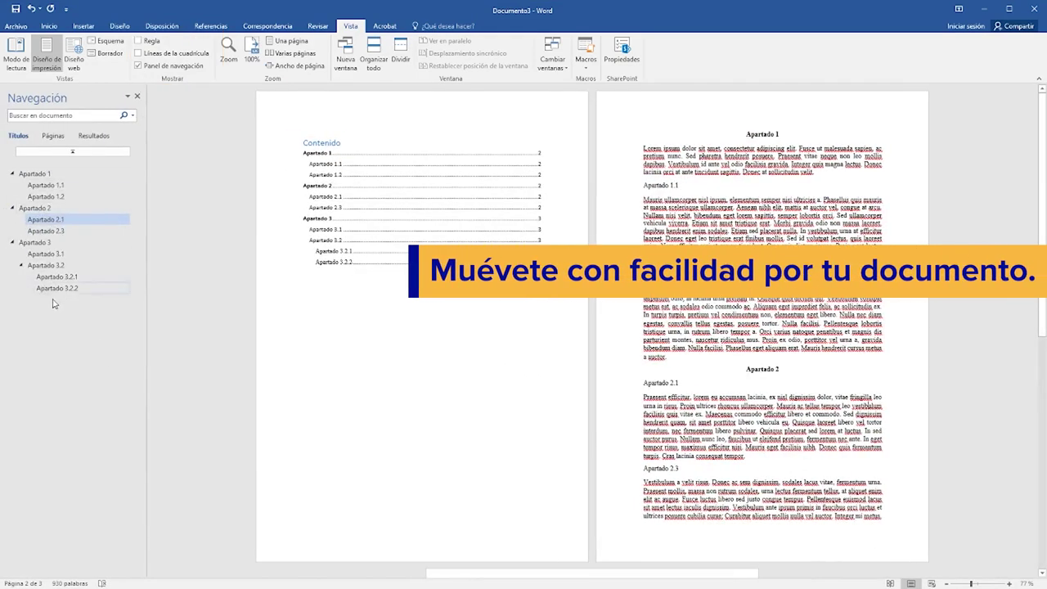